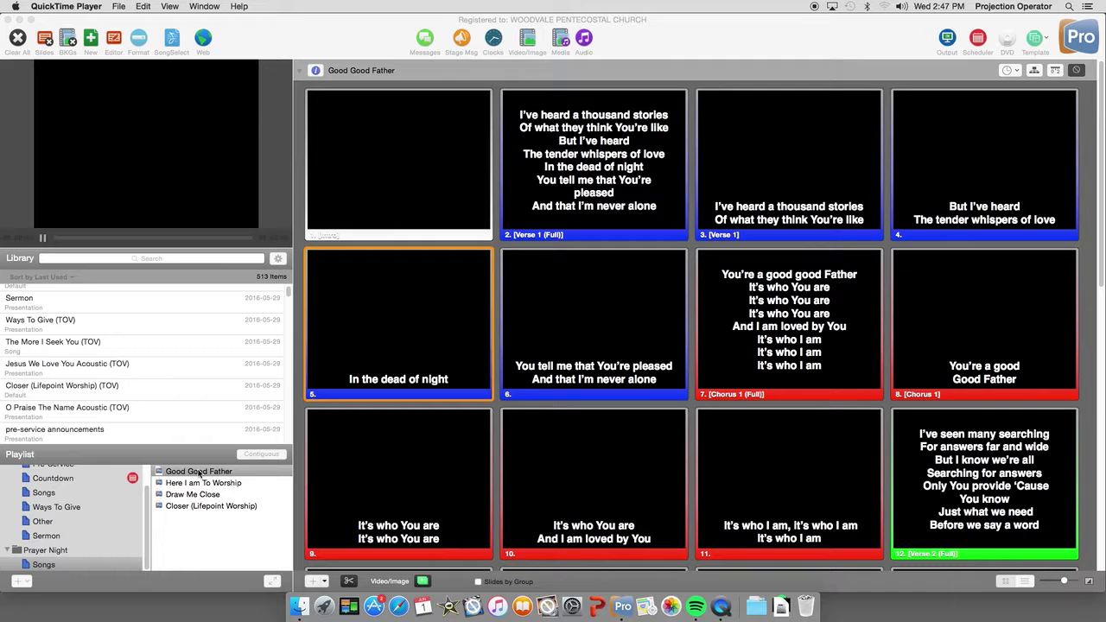
Select Good Good Father in the playlist and keep it on its Master arrangement
{"action": "left_click", "coordinate": [198, 473]}
{"action": "right_click", "coordinate": [202, 475]}
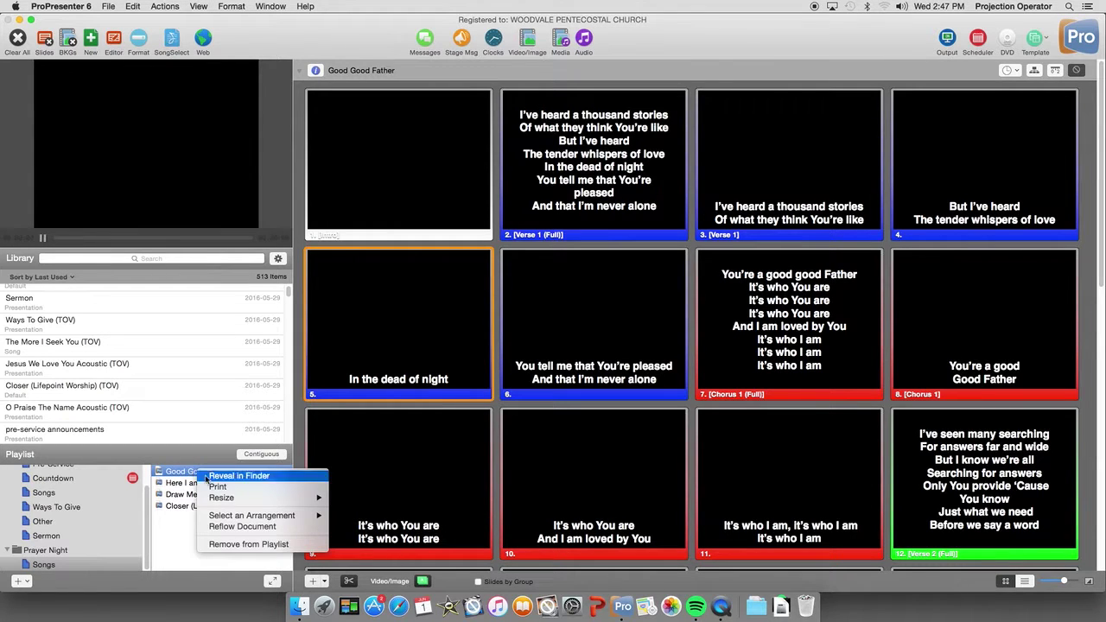
{"action": "mouse_move", "coordinate": [252, 518]}
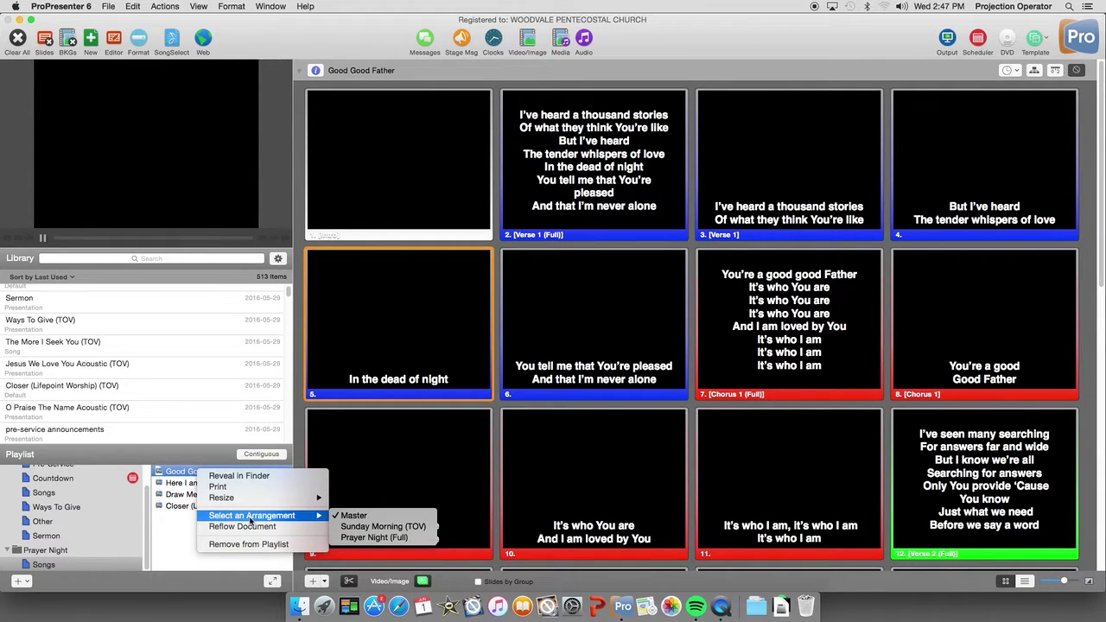
{"action": "left_click", "coordinate": [369, 519]}
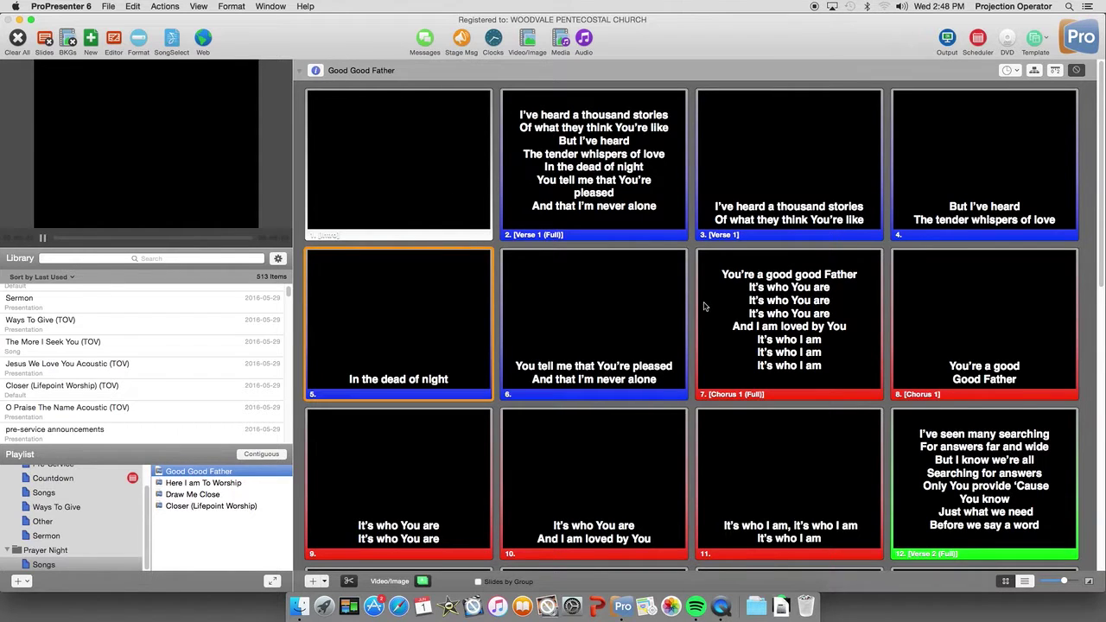
Review the song's slides and show the arrangement editor listing Intro through Outro
{"action": "scroll", "coordinate": [708, 306], "scroll_direction": "down", "scroll_amount": 5}
{"action": "scroll", "coordinate": [683, 302], "scroll_direction": "down", "scroll_amount": 3}
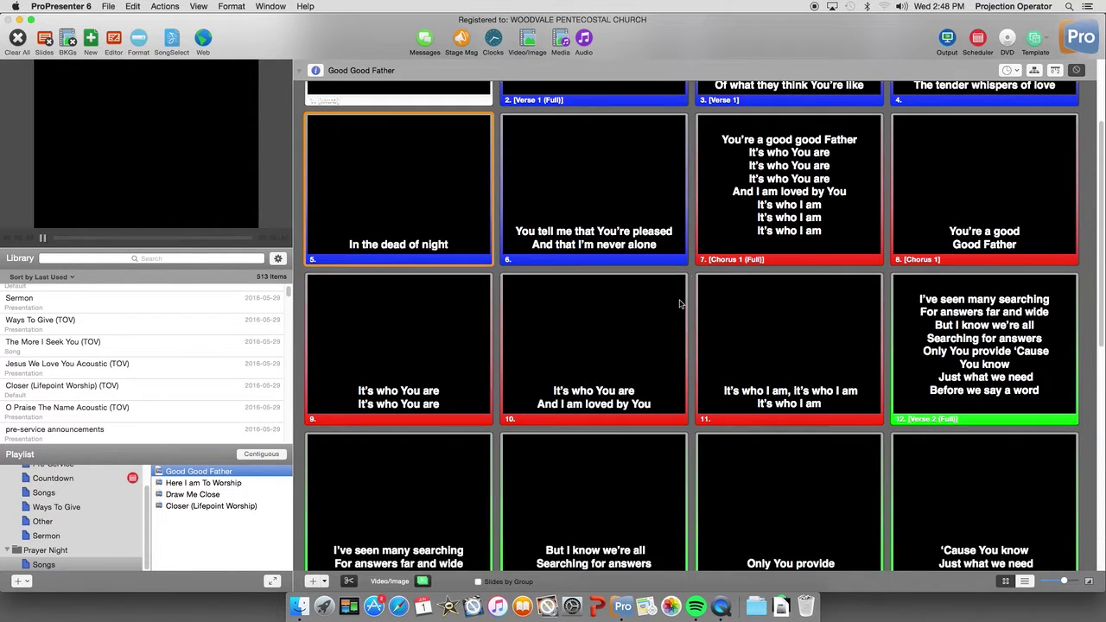
{"action": "scroll", "coordinate": [681, 303], "scroll_direction": "down", "scroll_amount": 15}
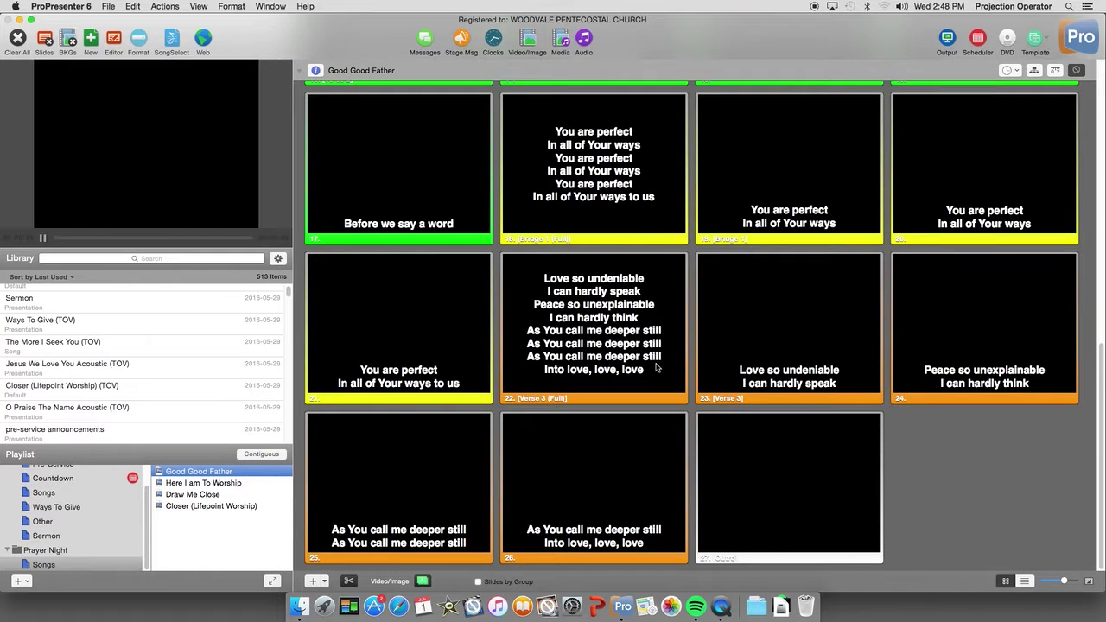
{"action": "scroll", "coordinate": [630, 276], "scroll_direction": "up", "scroll_amount": 3}
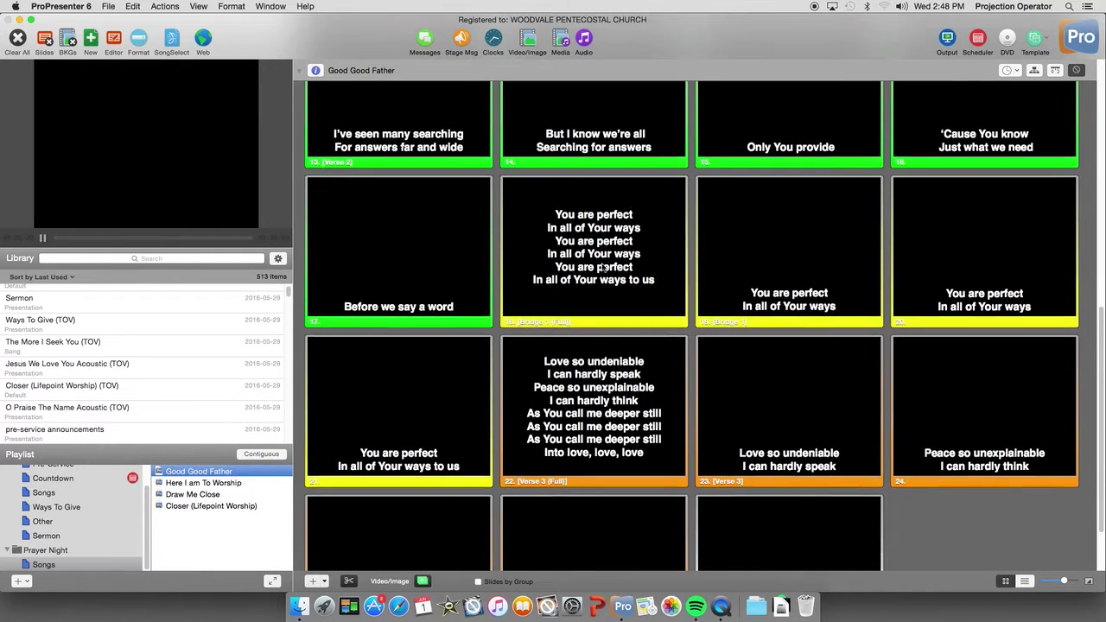
{"action": "scroll", "coordinate": [656, 269], "scroll_direction": "up", "scroll_amount": 20}
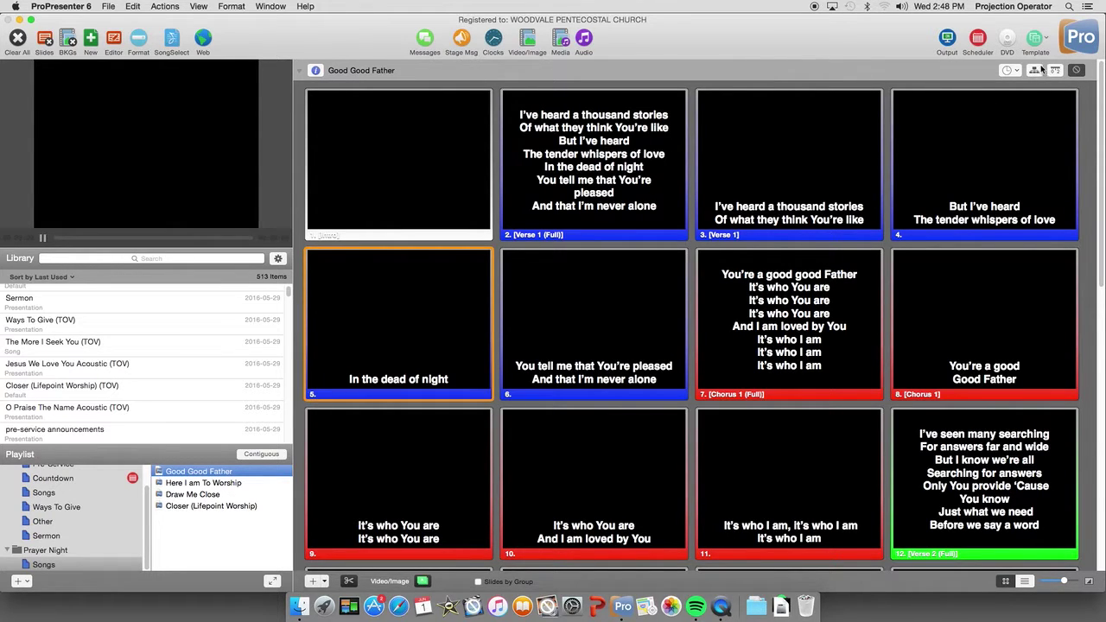
{"action": "left_click", "coordinate": [1035, 71]}
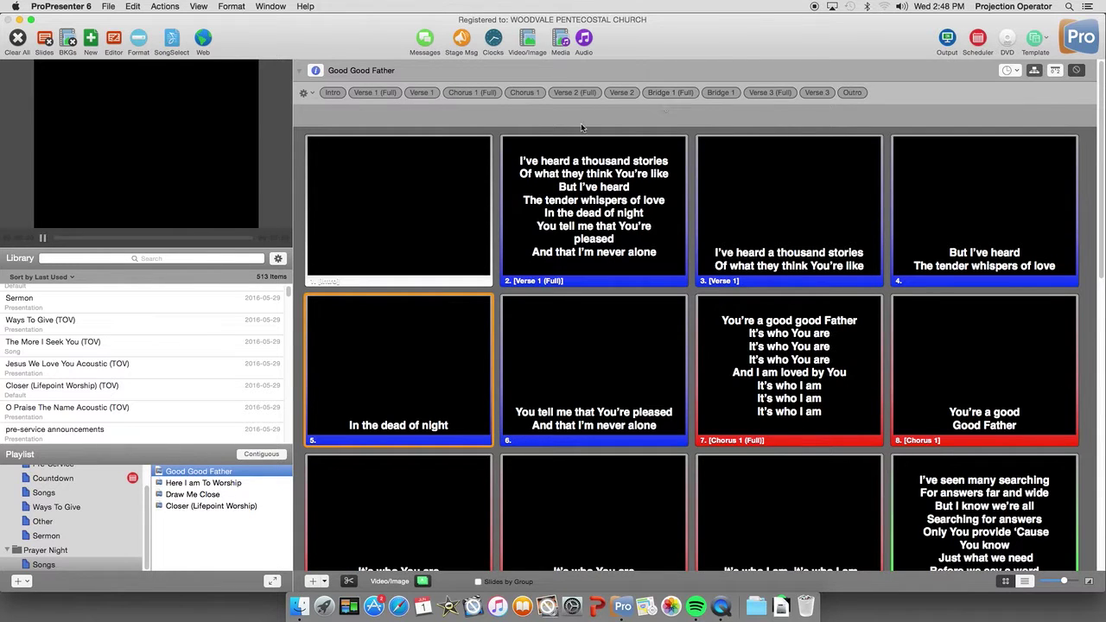
Switch Good Good Father to its Sunday Morning (TOV) arrangement
{"action": "left_click", "coordinate": [305, 94]}
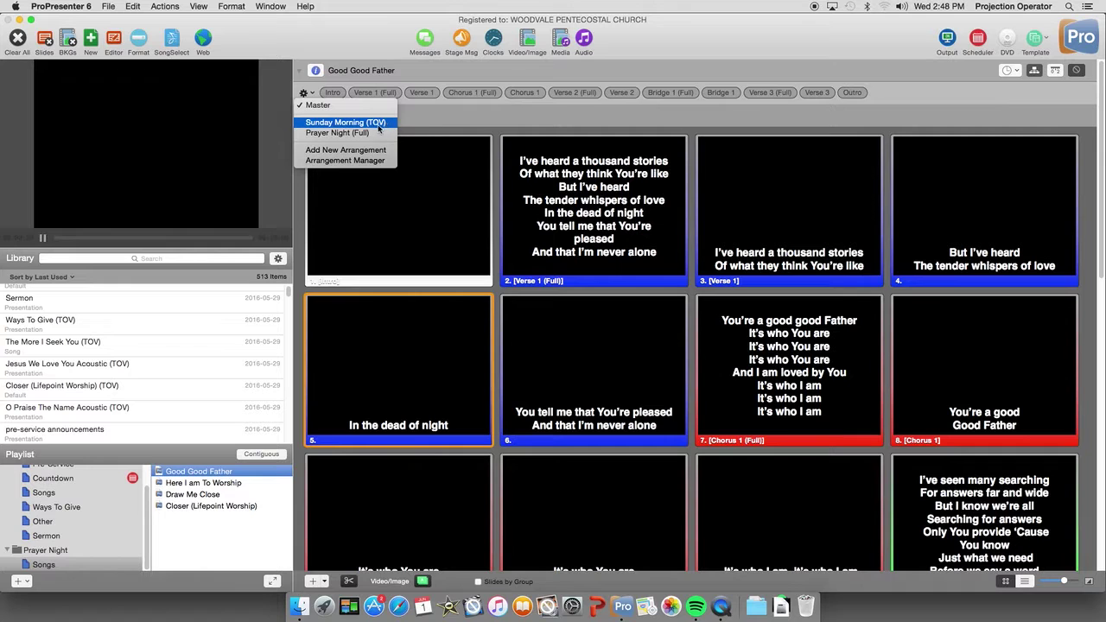
{"action": "left_click", "coordinate": [333, 123]}
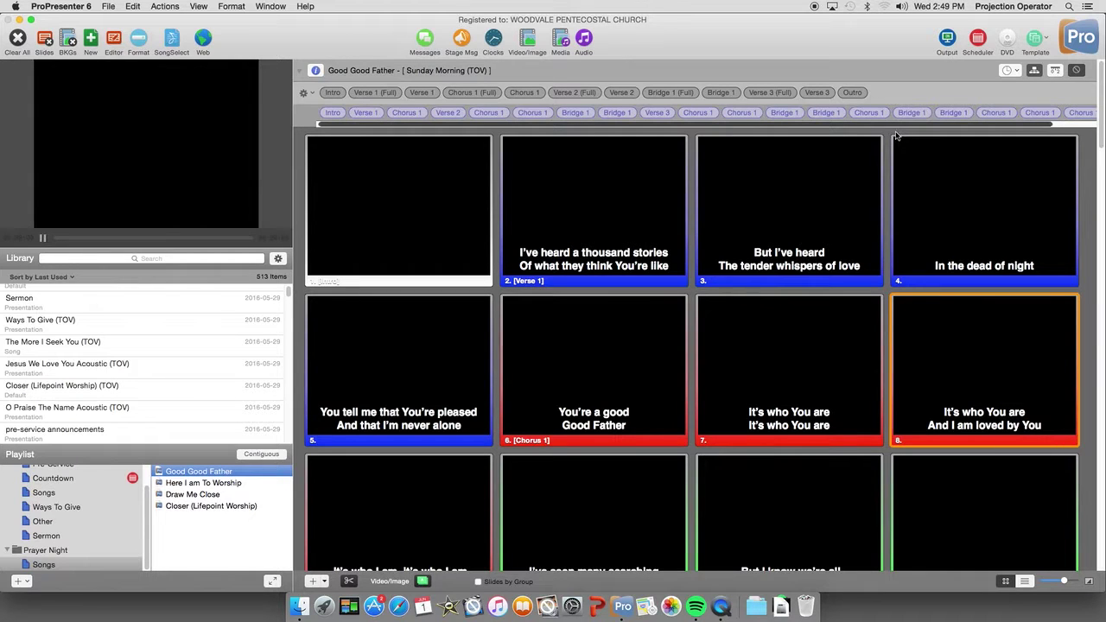
Insert an extra Verse 1 just before the Outro at the end of the arrangement
{"action": "left_click_drag", "start_coordinate": [869, 128], "coordinate": [971, 127]}
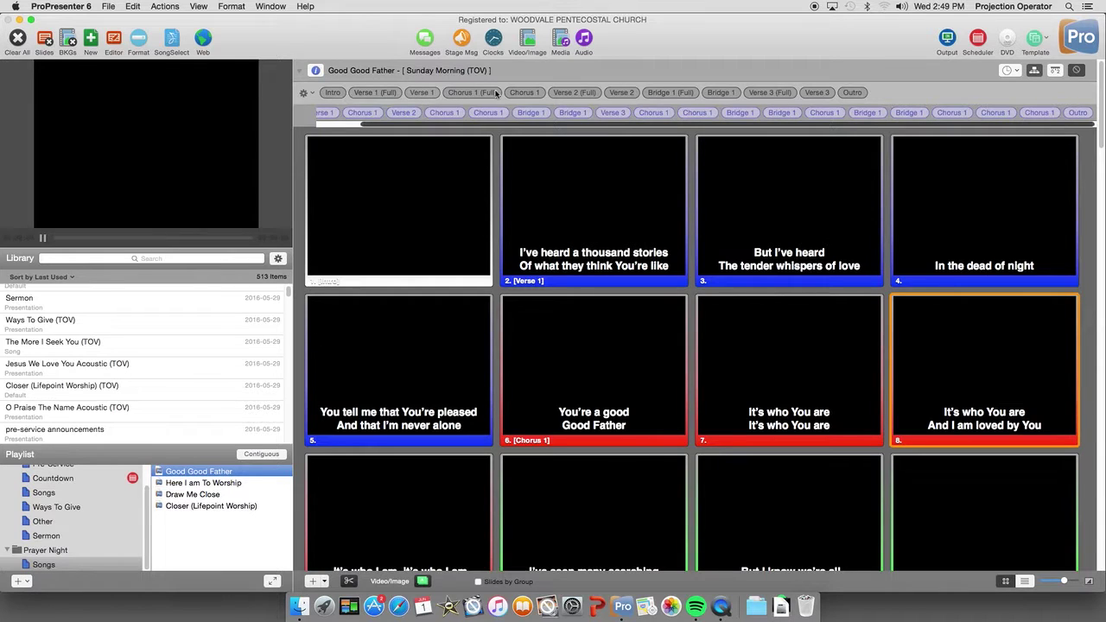
{"action": "left_click_drag", "start_coordinate": [421, 92], "coordinate": [1047, 113]}
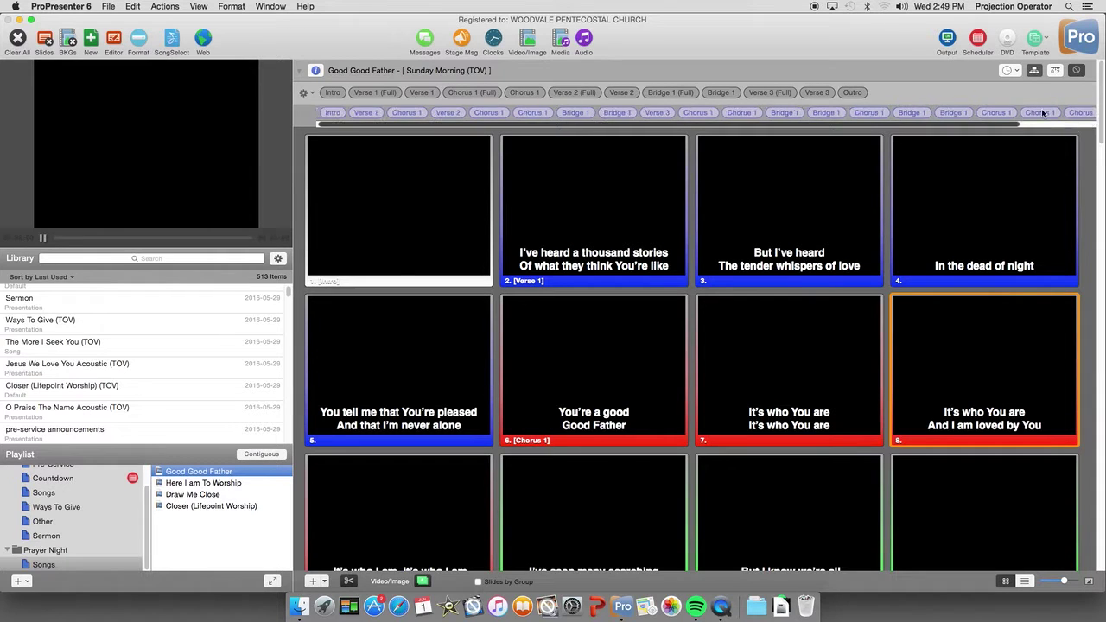
{"action": "left_click_drag", "start_coordinate": [782, 125], "coordinate": [955, 123]}
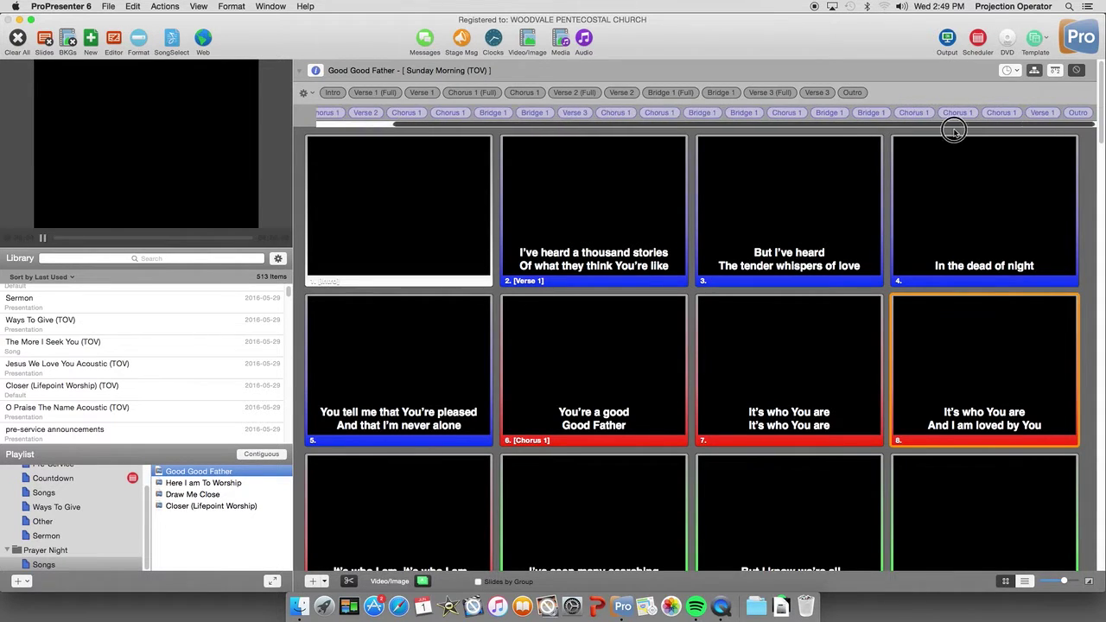
{"action": "scroll", "coordinate": [819, 213], "scroll_direction": "down", "scroll_amount": 15}
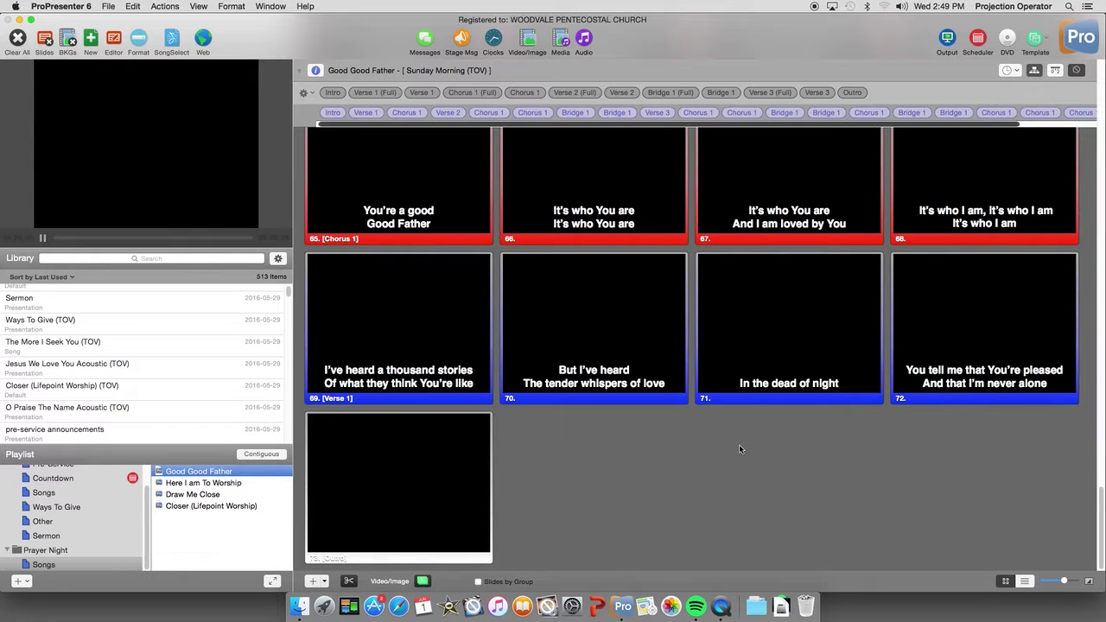
Delete the extra Verse 1 so the arrangement ends Chorus 1, Chorus 1, Outro (69 slides)
{"action": "left_click", "coordinate": [1003, 124]}
{"action": "left_click_drag", "start_coordinate": [1003, 124], "coordinate": [1085, 122]}
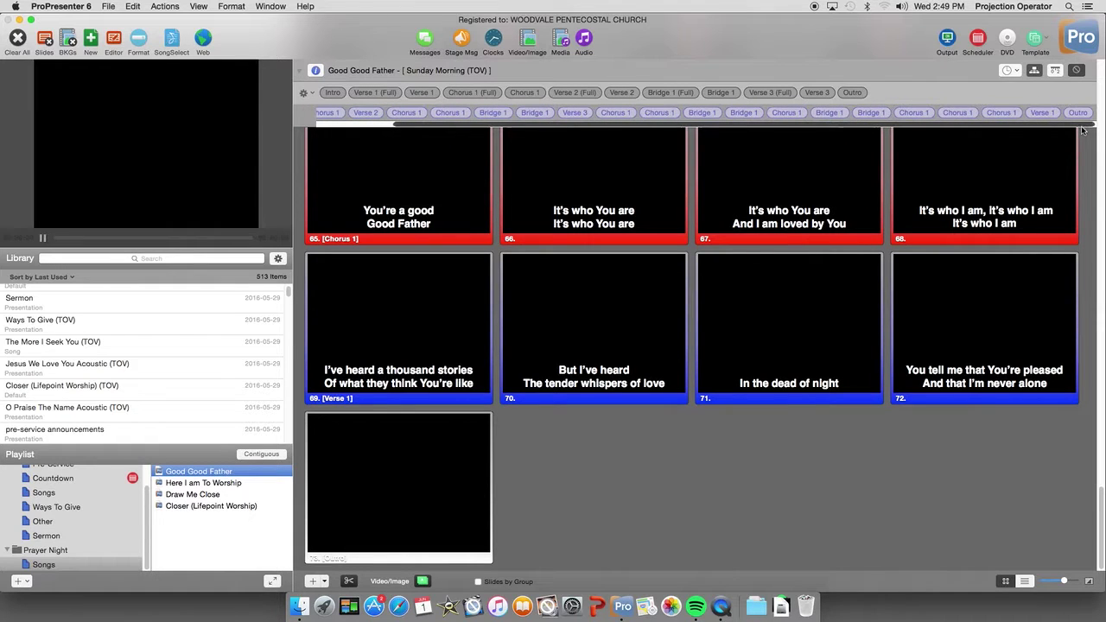
{"action": "mouse_move", "coordinate": [1041, 116]}
{"action": "left_click", "coordinate": [1055, 116]}
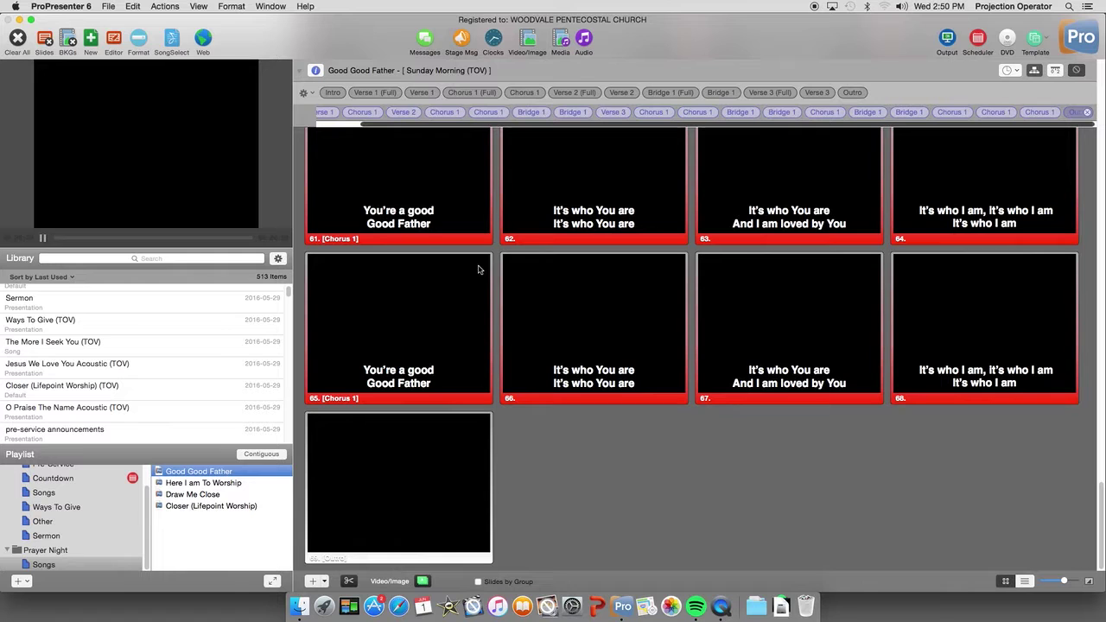
{"action": "left_click", "coordinate": [304, 92]}
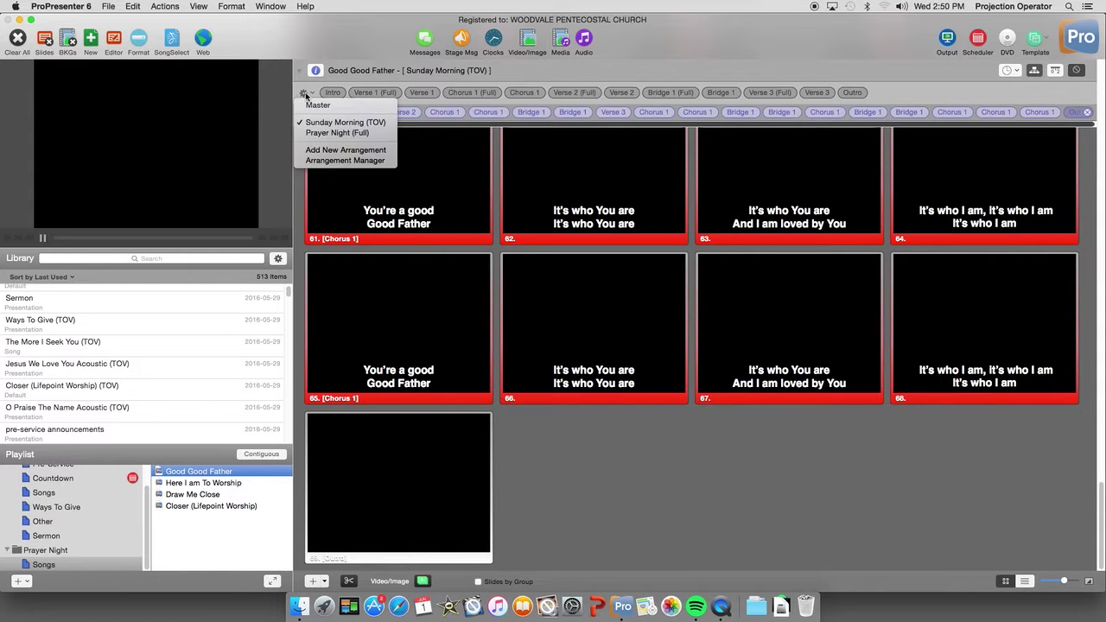
Add a new arrangement named 'Example' to Good Good Father
{"action": "left_click", "coordinate": [348, 152]}
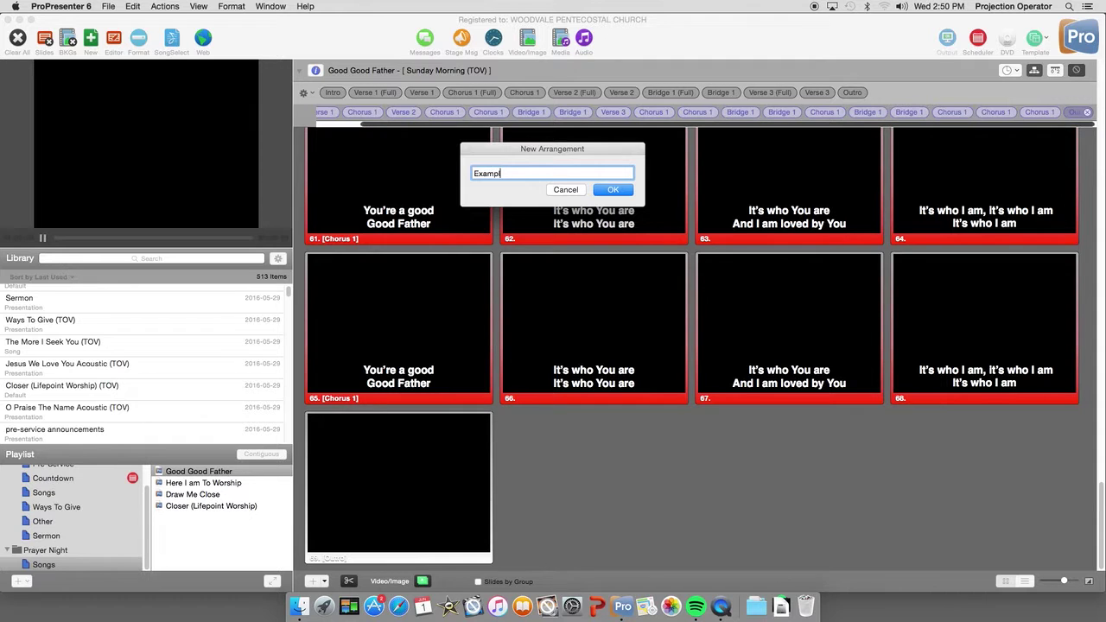
{"action": "key", "text": "Return"}
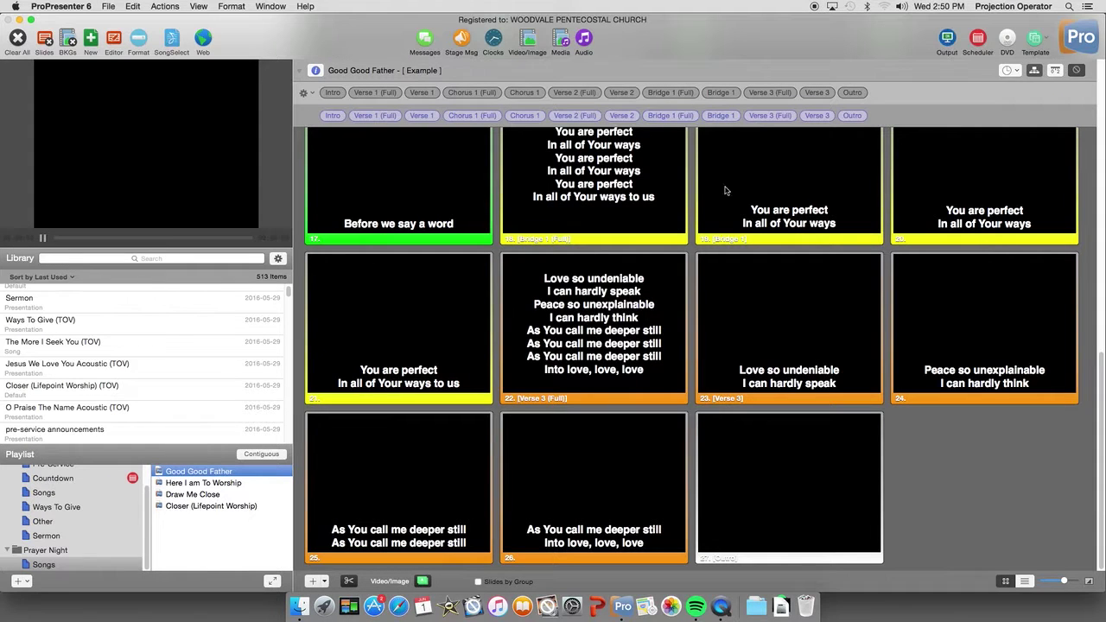
Remove Verse 1, Chorus 1, Verse 2, Bridge 1 and Verse 3 (Full) groups from Example
{"action": "scroll", "coordinate": [491, 331], "scroll_direction": "up", "scroll_amount": 10}
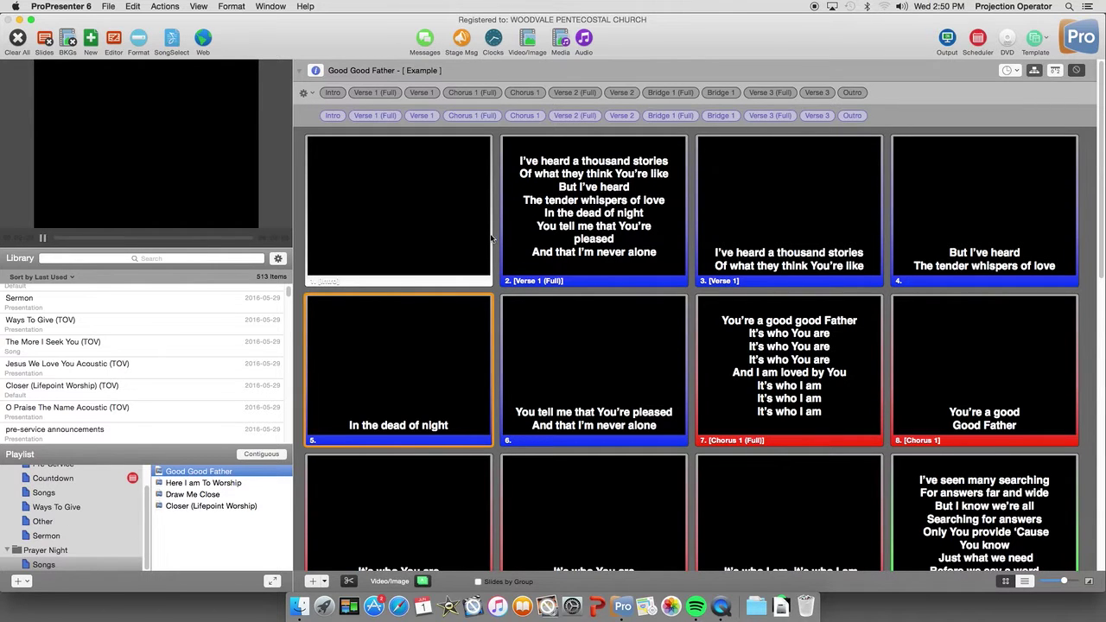
{"action": "mouse_move", "coordinate": [378, 115]}
{"action": "mouse_move", "coordinate": [378, 116]}
{"action": "left_mouse_down"}
{"action": "mouse_move", "coordinate": [364, 134]}
{"action": "mouse_move", "coordinate": [371, 116]}
{"action": "mouse_move", "coordinate": [403, 130]}
{"action": "mouse_move", "coordinate": [397, 121]}
{"action": "left_mouse_up"}
{"action": "left_click", "coordinate": [397, 117]}
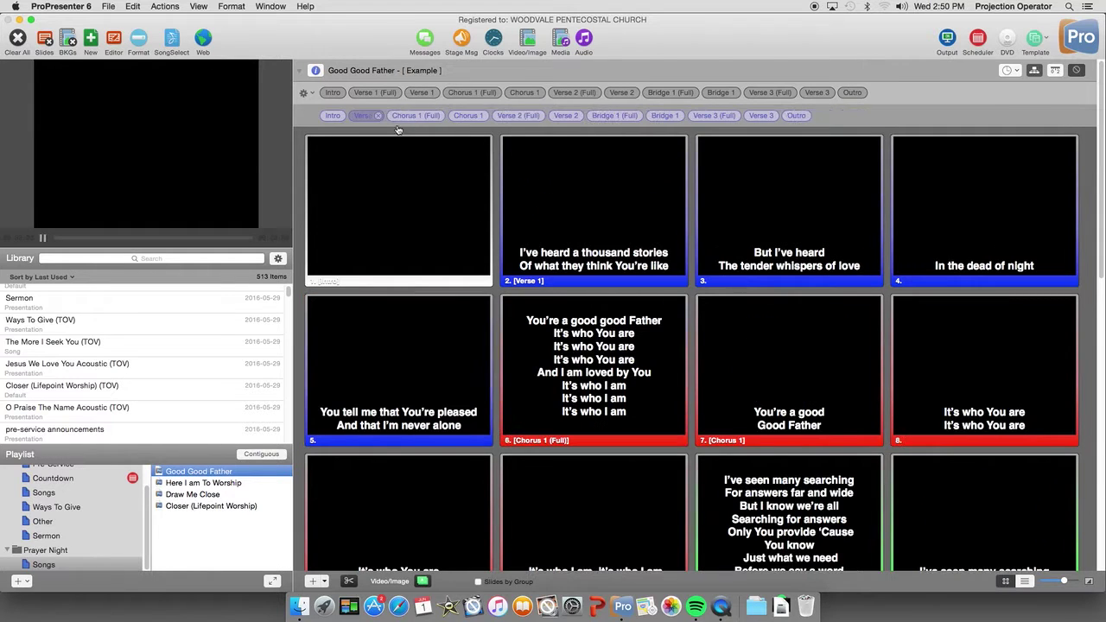
{"action": "left_click", "coordinate": [439, 119]}
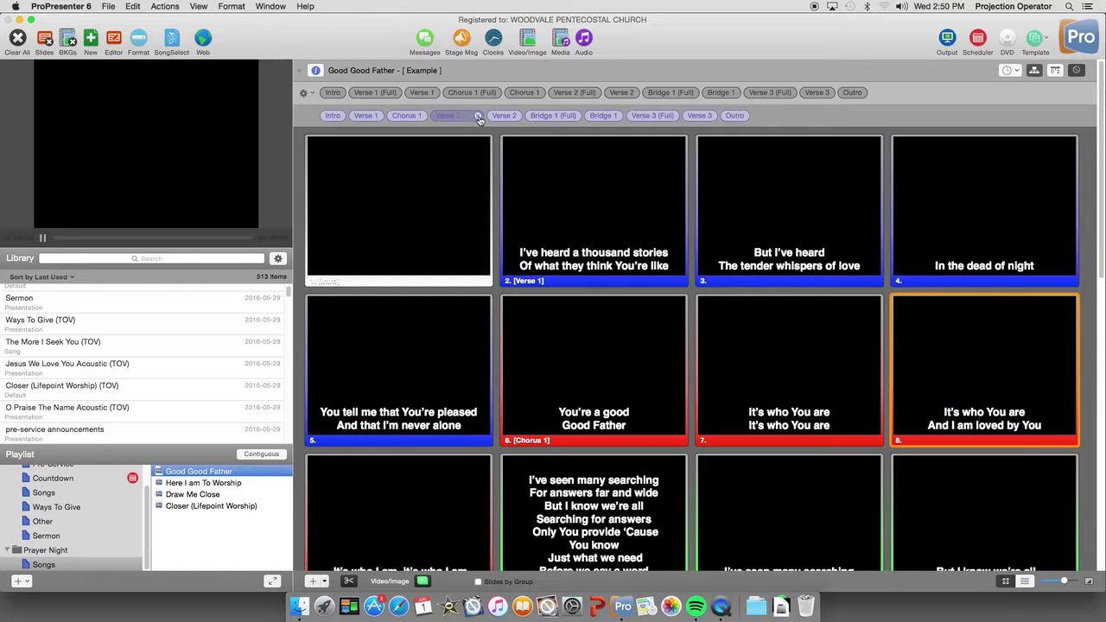
{"action": "left_click", "coordinate": [477, 116]}
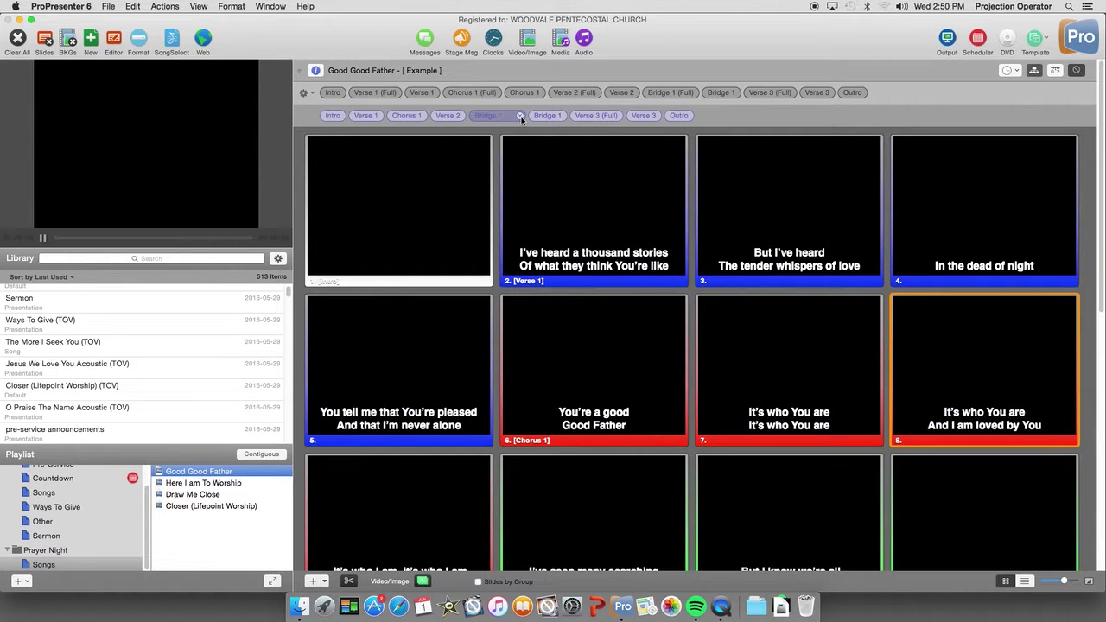
{"action": "left_click", "coordinate": [520, 117]}
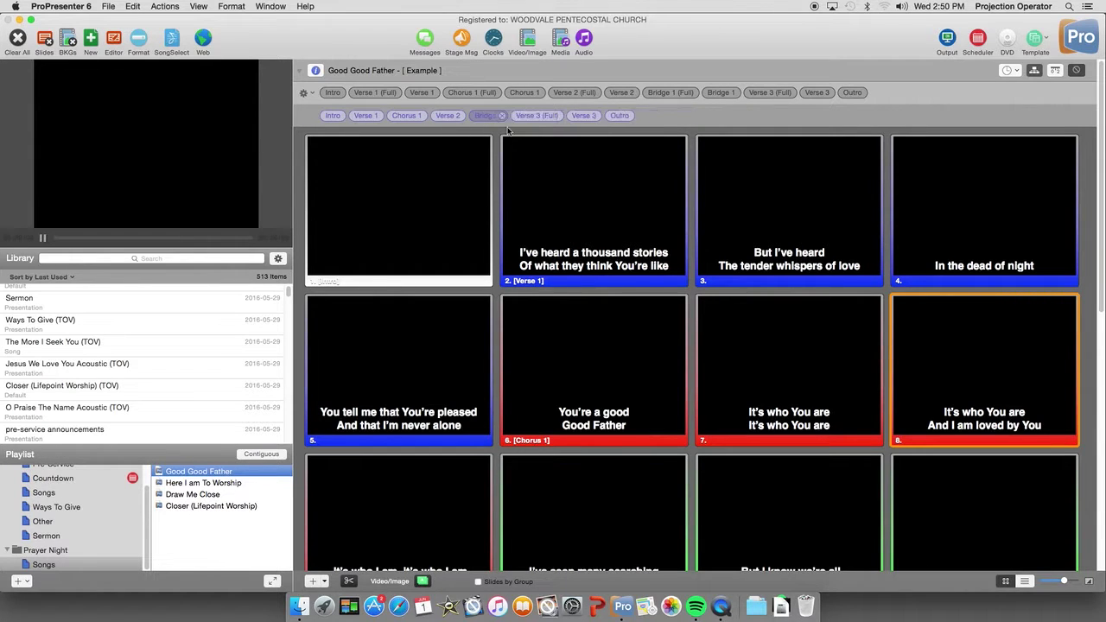
{"action": "left_click", "coordinate": [558, 117]}
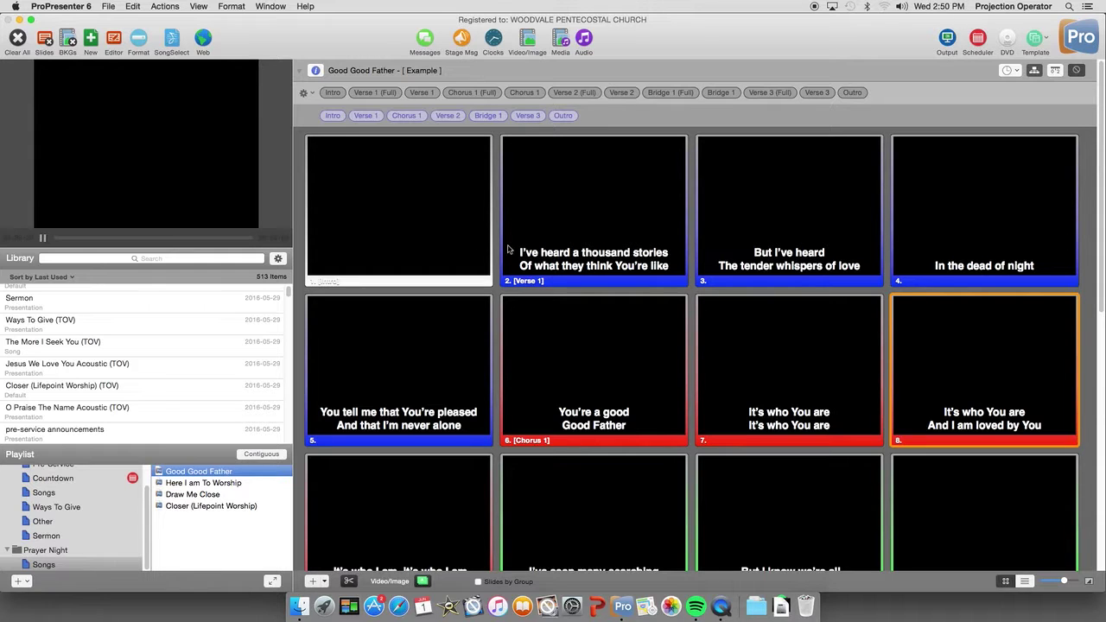
{"action": "scroll", "coordinate": [510, 250], "scroll_direction": "down", "scroll_amount": 6}
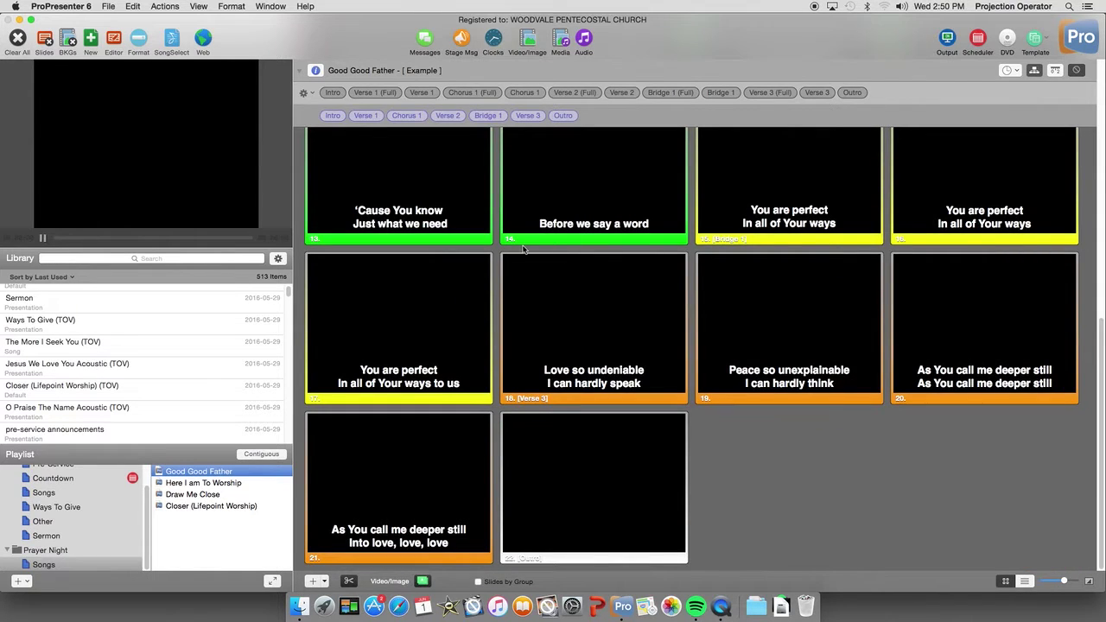
{"action": "scroll", "coordinate": [501, 248], "scroll_direction": "up", "scroll_amount": 6}
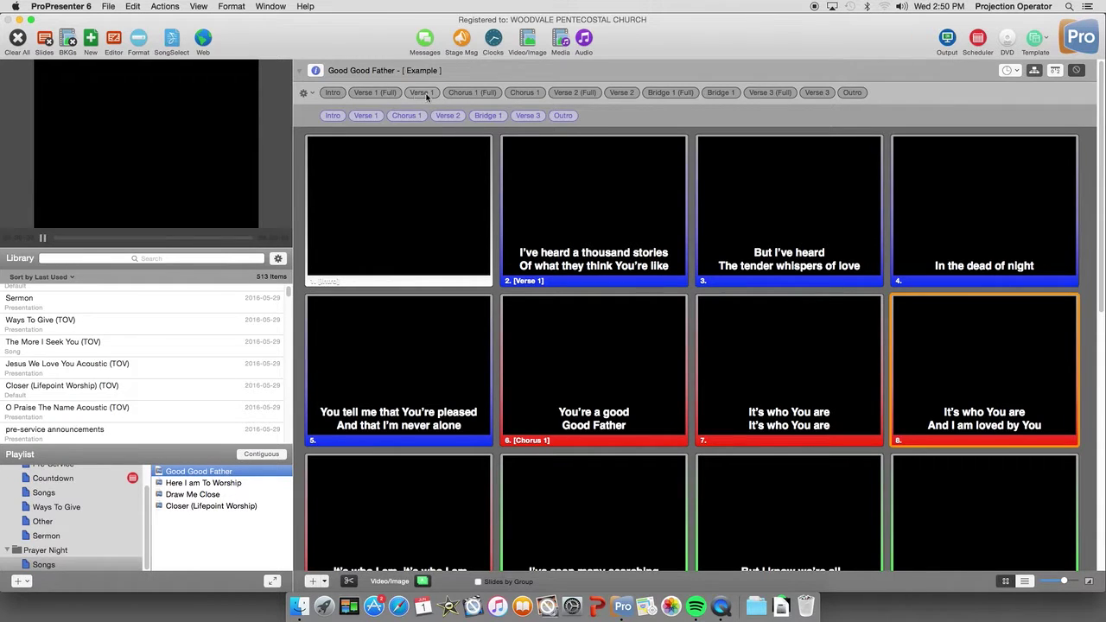
Add another Verse 1, two more Bridge 1s, and a Chorus 1 after Verse 2 to Example
{"action": "mouse_move", "coordinate": [425, 96]}
{"action": "left_mouse_down"}
{"action": "mouse_move", "coordinate": [391, 121]}
{"action": "mouse_move", "coordinate": [420, 86]}
{"action": "mouse_move", "coordinate": [388, 116]}
{"action": "left_mouse_up"}
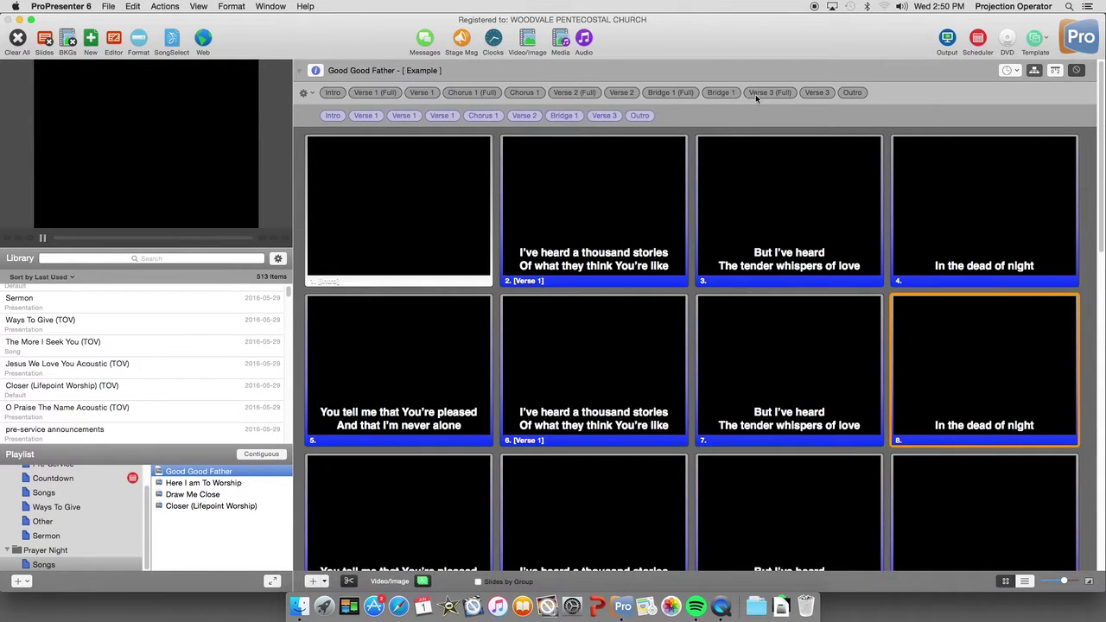
{"action": "left_click_drag", "start_coordinate": [719, 91], "coordinate": [605, 116]}
{"action": "left_click_drag", "start_coordinate": [745, 94], "coordinate": [641, 116]}
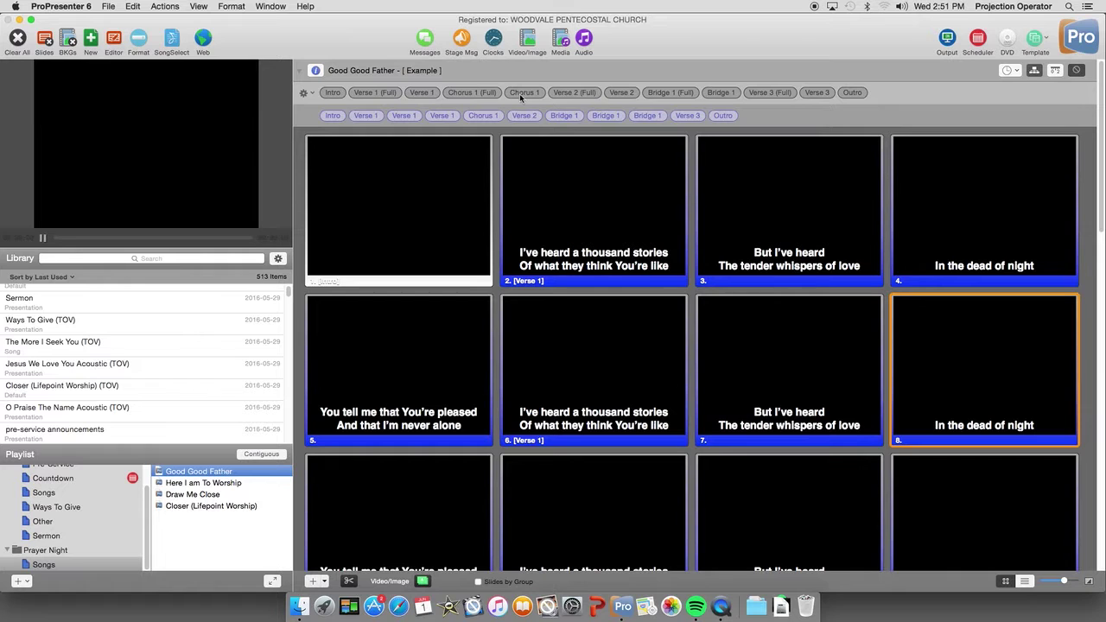
{"action": "left_click_drag", "start_coordinate": [520, 93], "coordinate": [550, 116]}
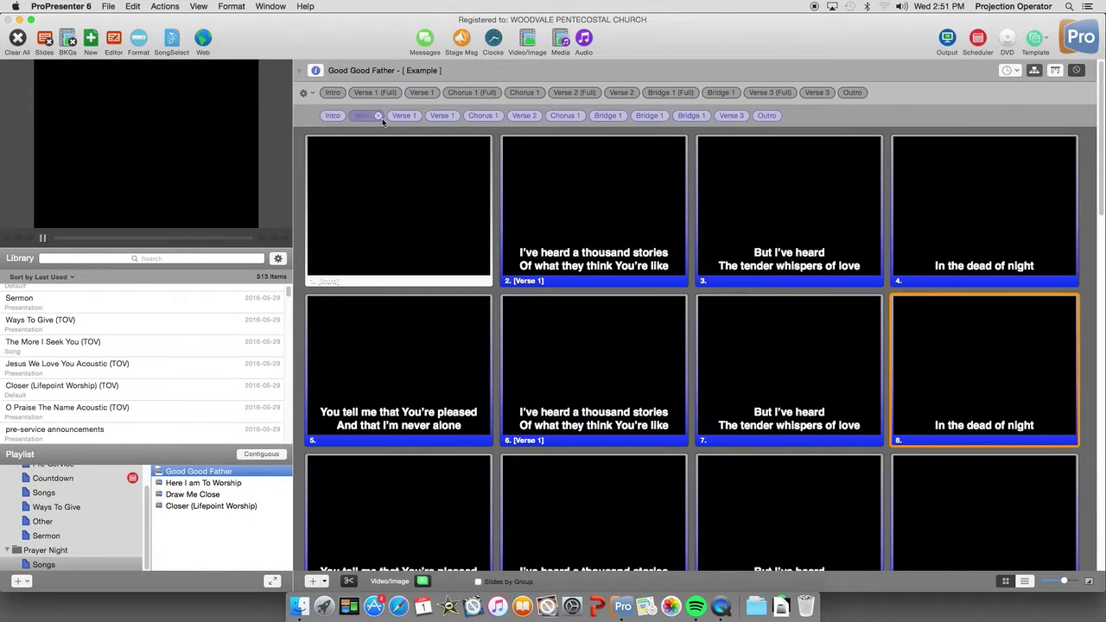
{"action": "scroll", "coordinate": [478, 294], "scroll_direction": "down", "scroll_amount": 3}
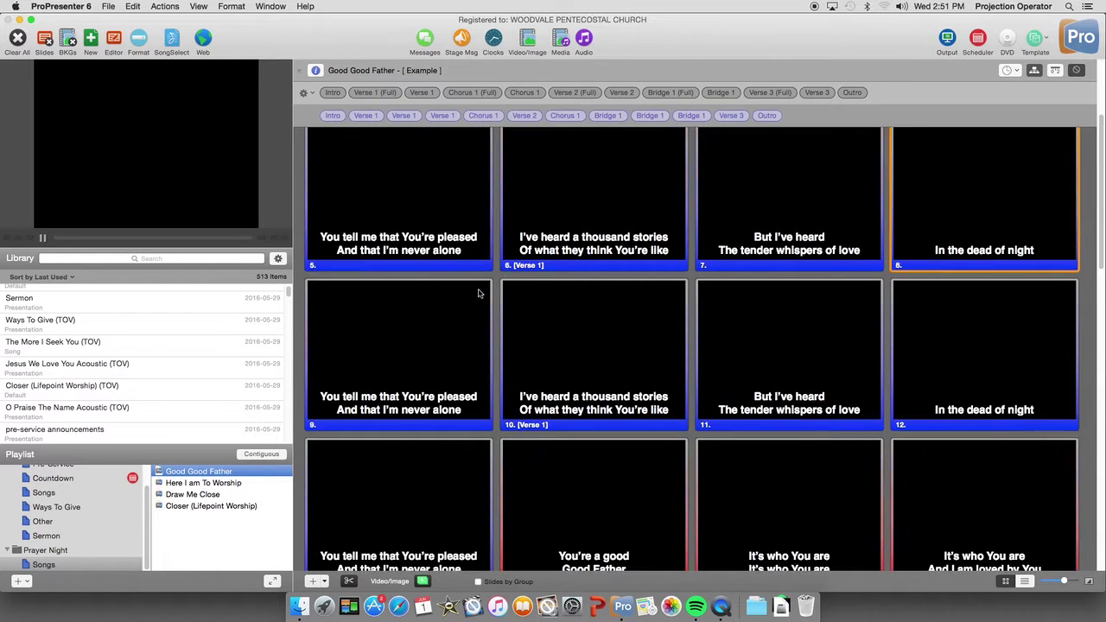
{"action": "scroll", "coordinate": [479, 294], "scroll_direction": "down", "scroll_amount": 10}
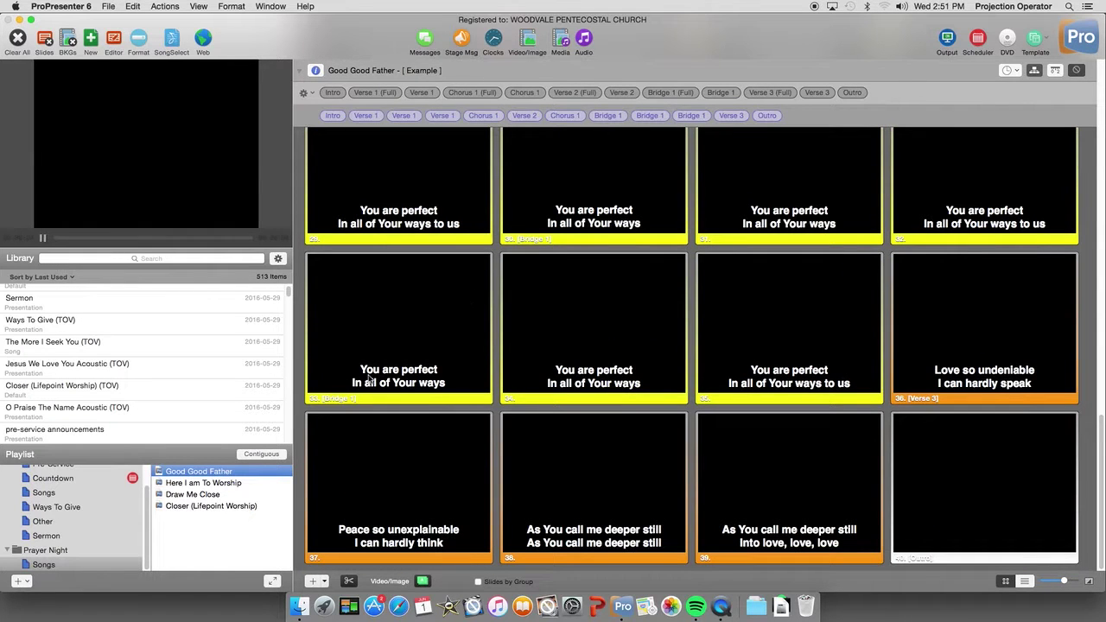
Set the playlist's Good Good Father item to the Example arrangement
{"action": "right_click", "coordinate": [199, 475]}
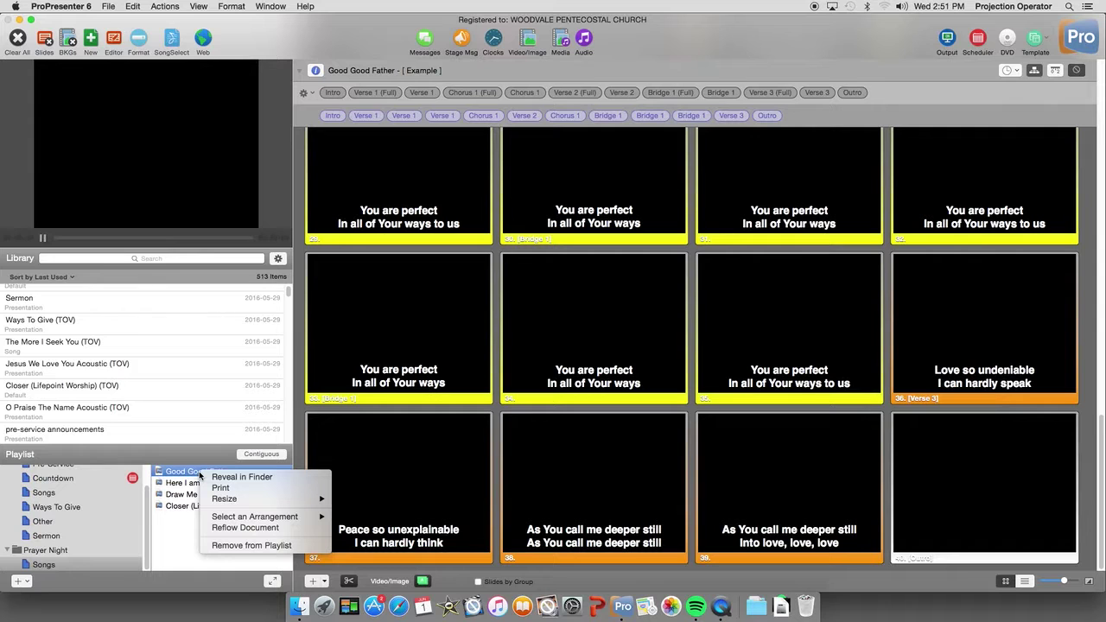
{"action": "mouse_move", "coordinate": [240, 518]}
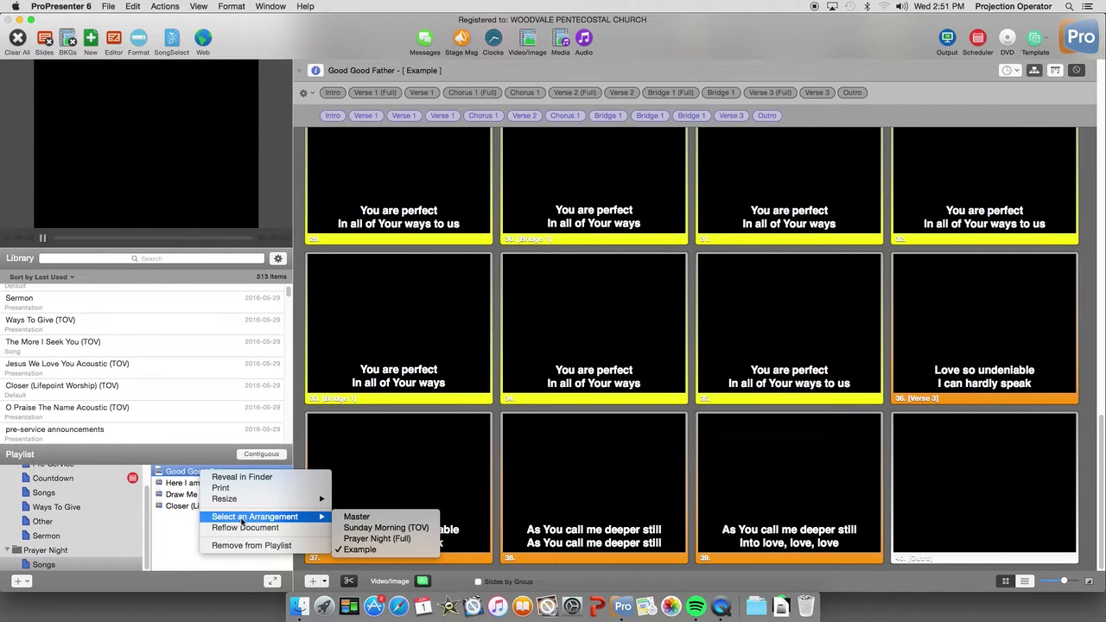
{"action": "left_click", "coordinate": [368, 550]}
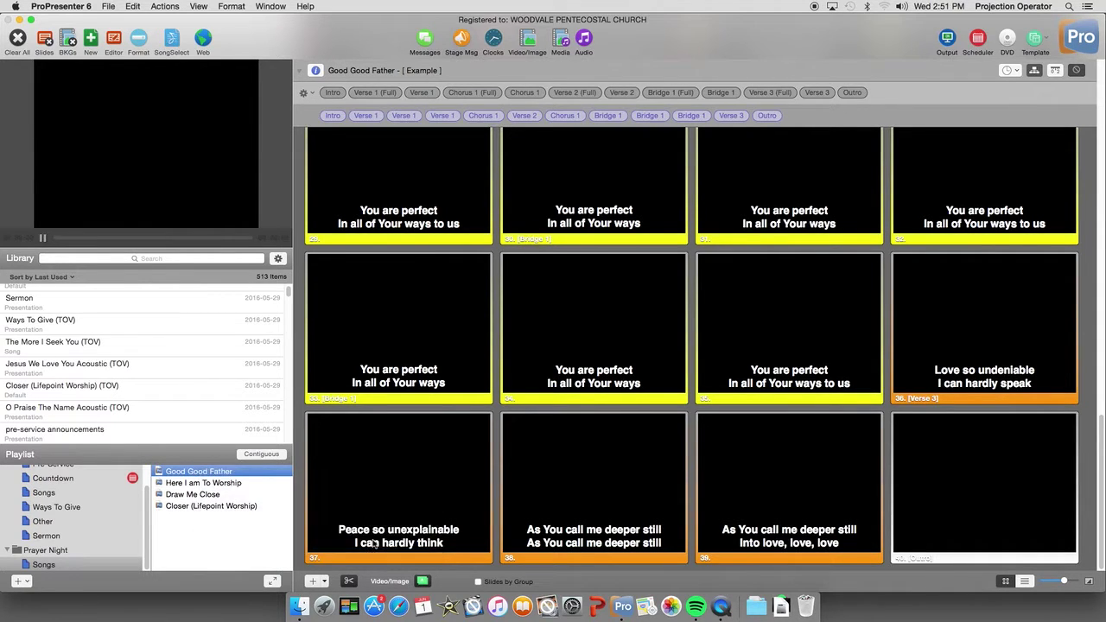
{"action": "left_click", "coordinate": [307, 93]}
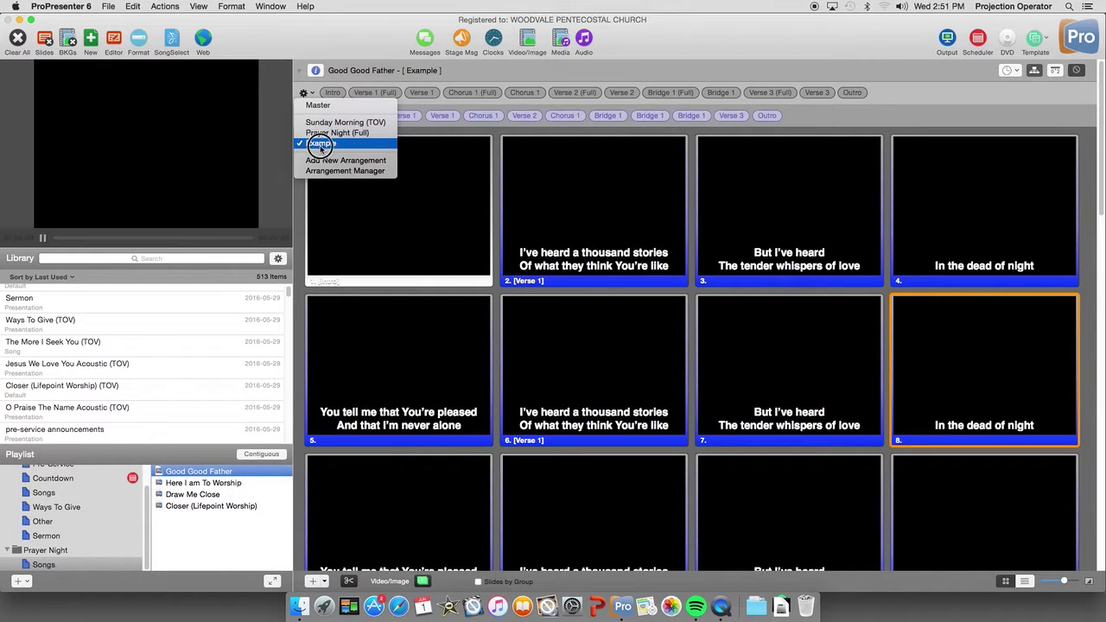
{"action": "left_click", "coordinate": [319, 143]}
{"action": "scroll", "coordinate": [153, 365], "scroll_direction": "up", "scroll_amount": 5}
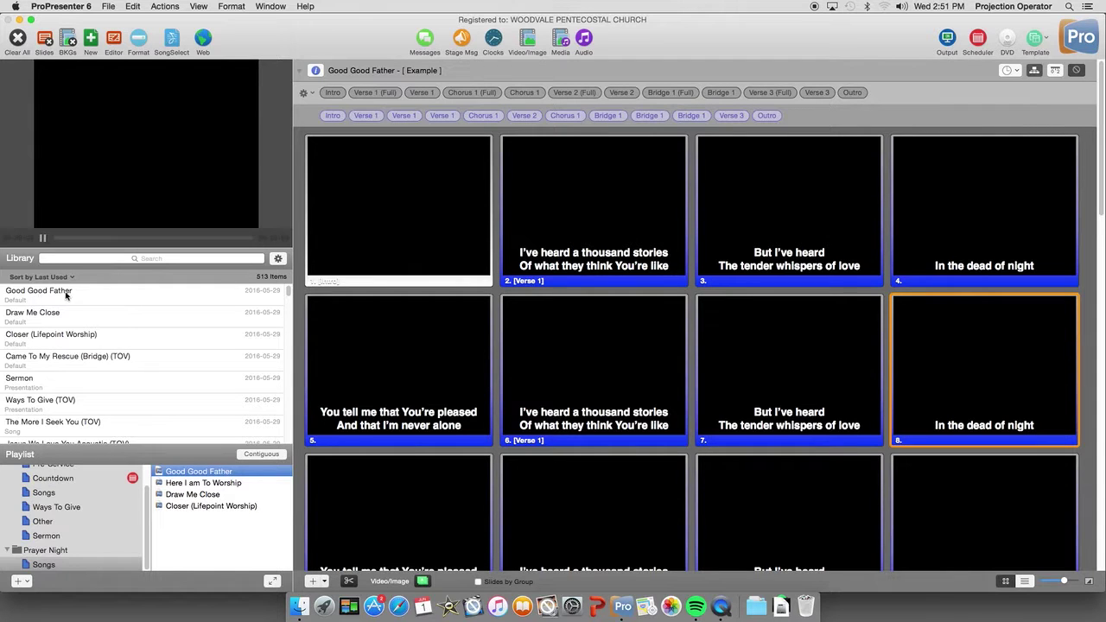
Switch the library's Good Good Father song to the Example arrangement too
{"action": "right_click", "coordinate": [95, 295]}
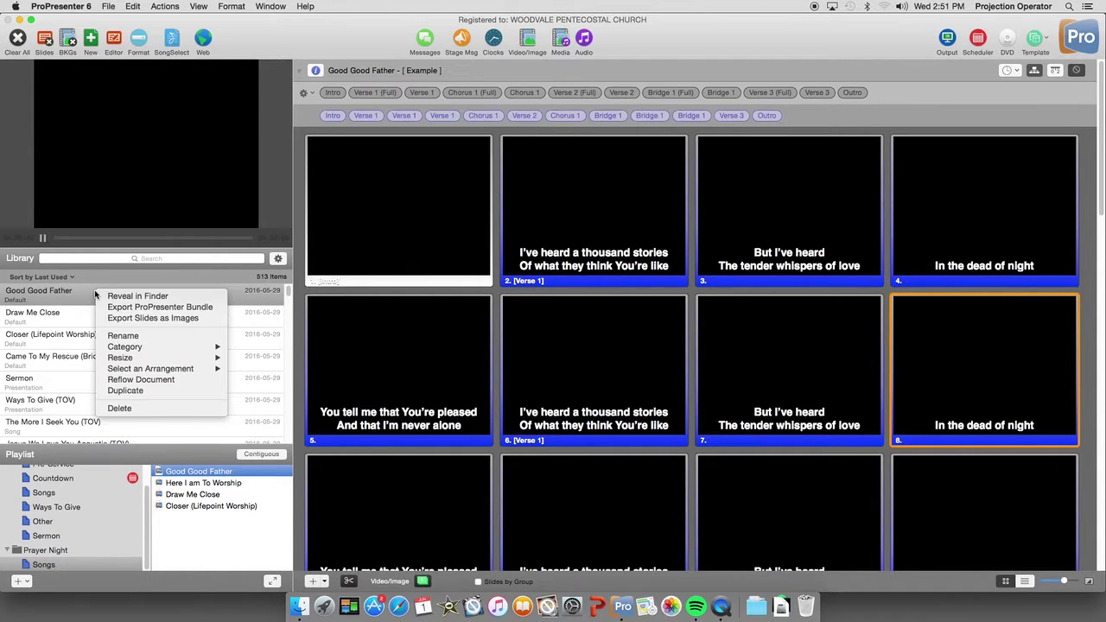
{"action": "mouse_move", "coordinate": [136, 370]}
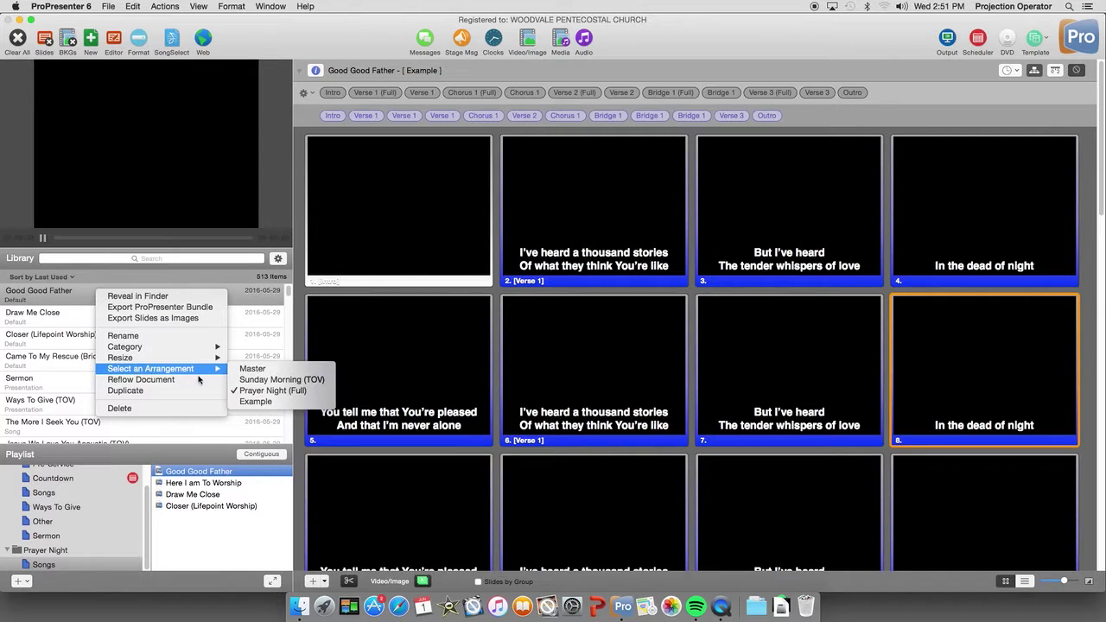
{"action": "left_click", "coordinate": [265, 403]}
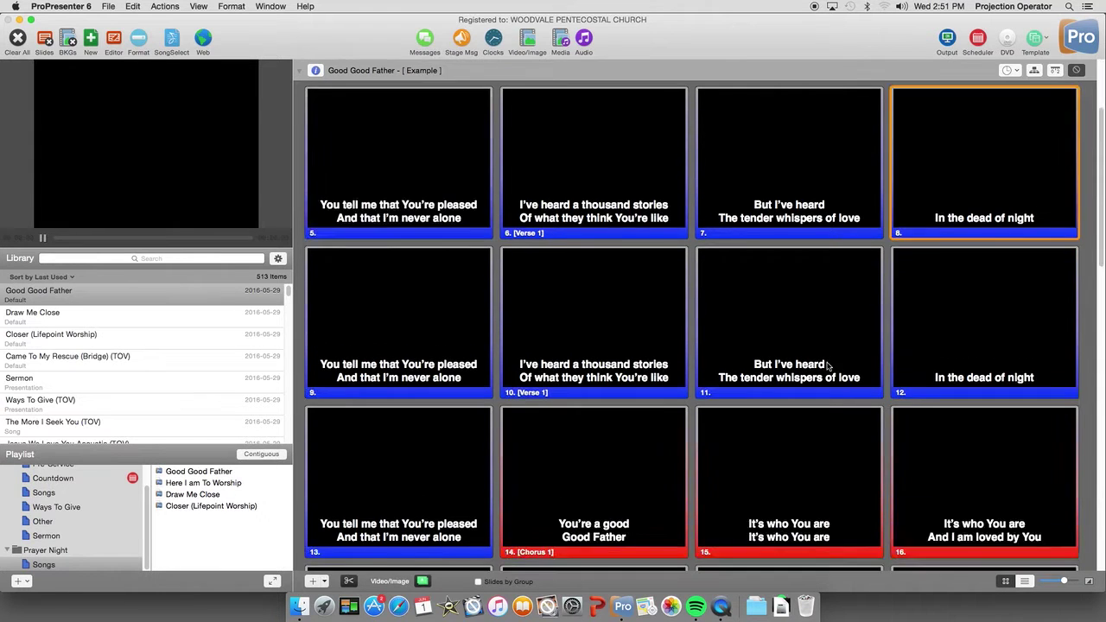
{"action": "scroll", "coordinate": [828, 366], "scroll_direction": "down", "scroll_amount": 10}
{"action": "scroll", "coordinate": [825, 367], "scroll_direction": "down", "scroll_amount": 3}
{"action": "scroll", "coordinate": [825, 367], "scroll_direction": "up", "scroll_amount": 15}
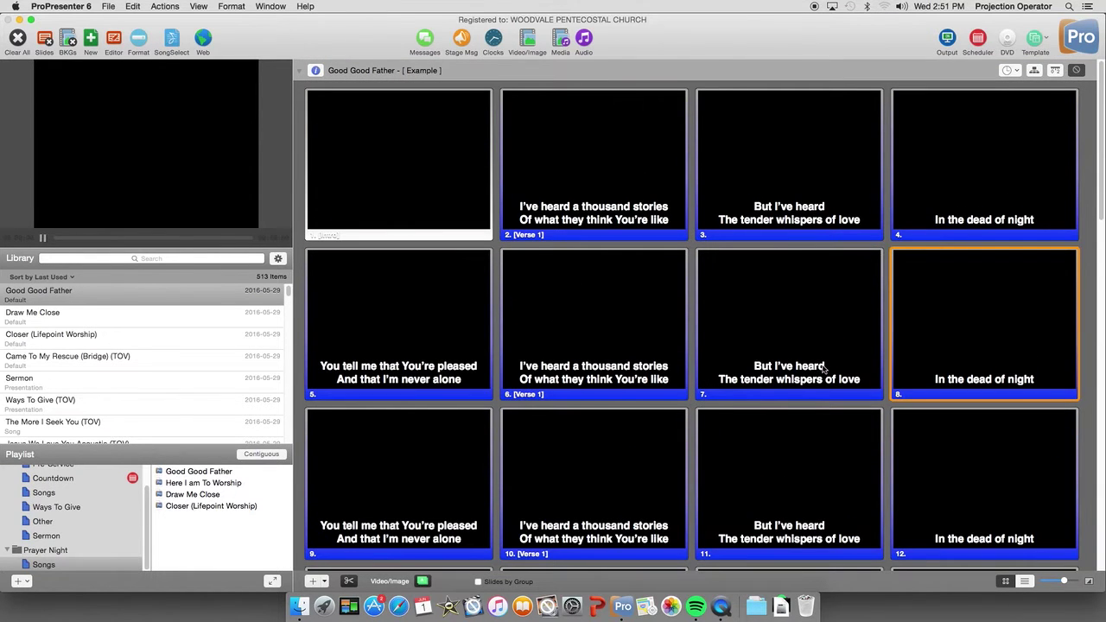
Preview Came To My Rescue, O Praise The Name, Jesus We Love You and Closer
{"action": "left_click", "coordinate": [42, 360]}
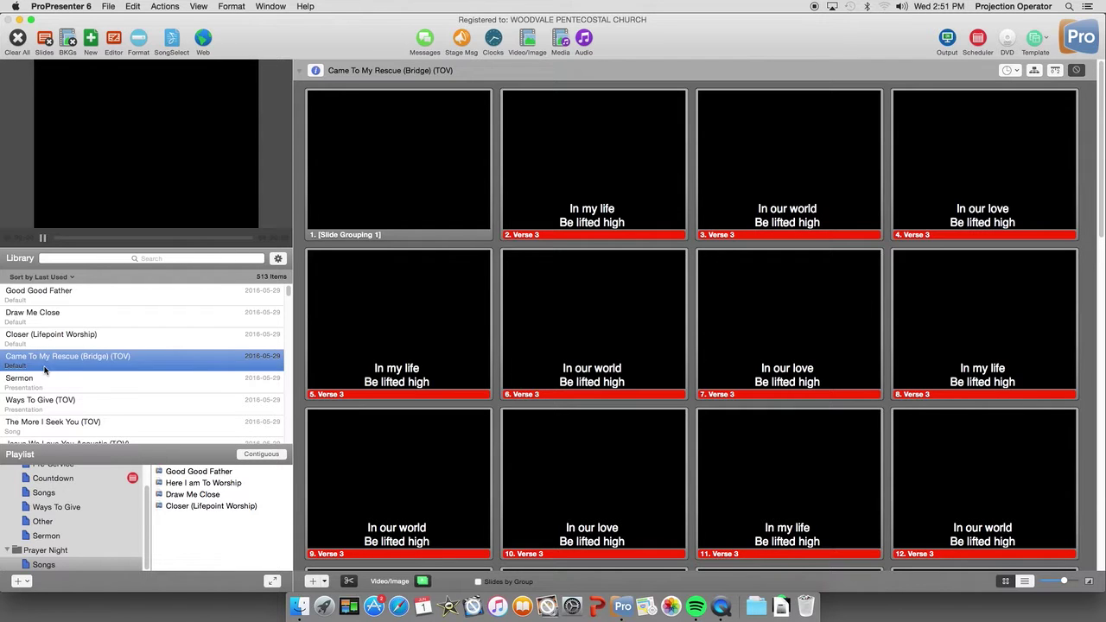
{"action": "scroll", "coordinate": [94, 404], "scroll_direction": "down", "scroll_amount": 3}
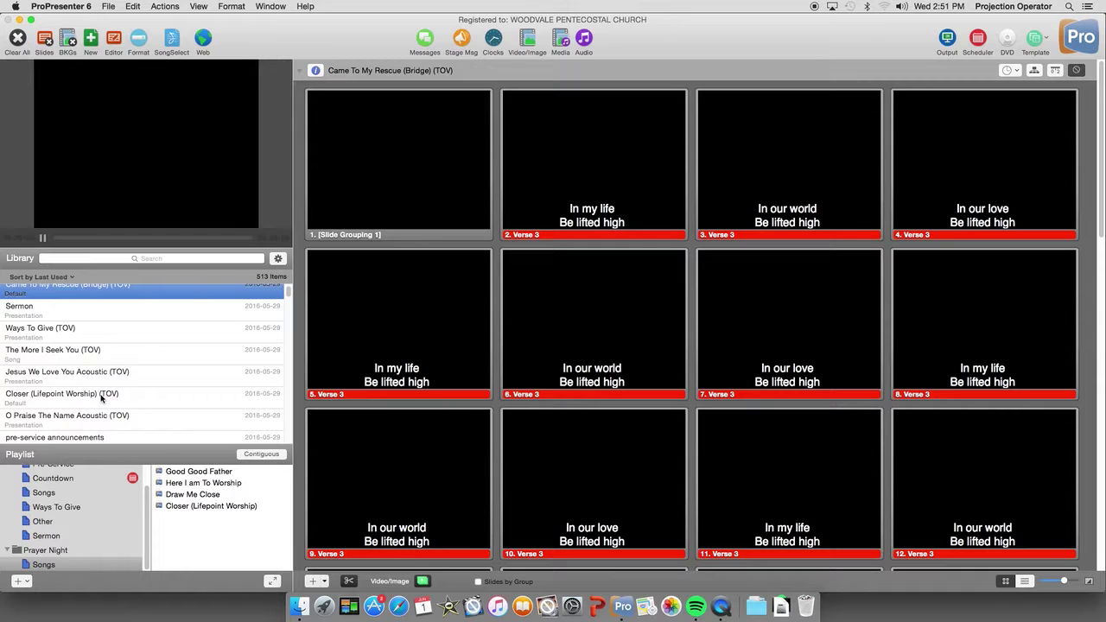
{"action": "left_click", "coordinate": [82, 416]}
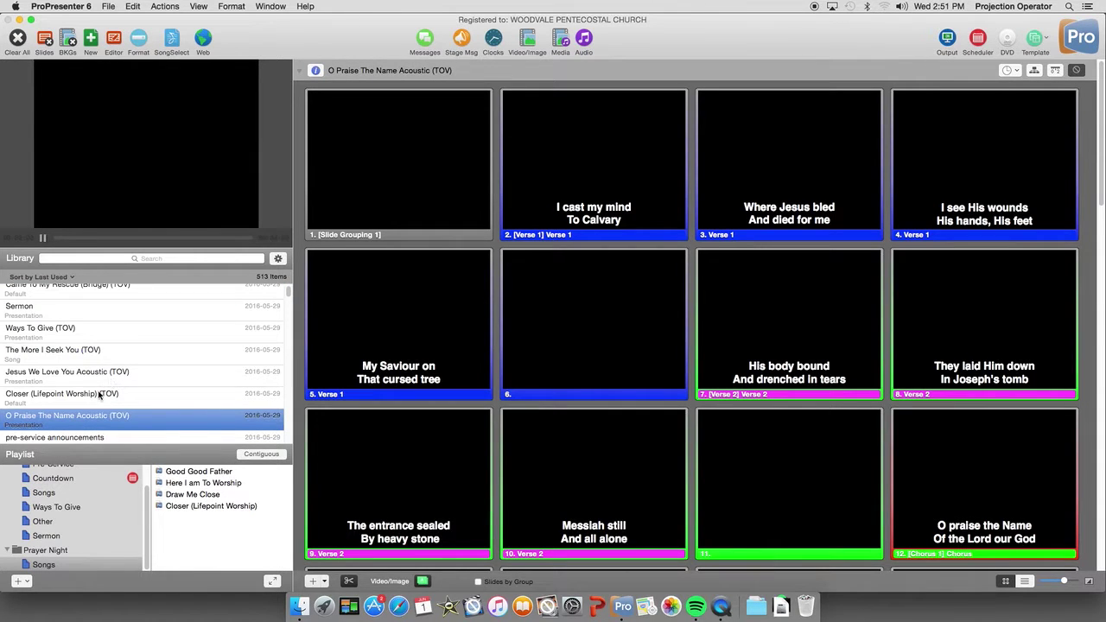
{"action": "left_click", "coordinate": [103, 384]}
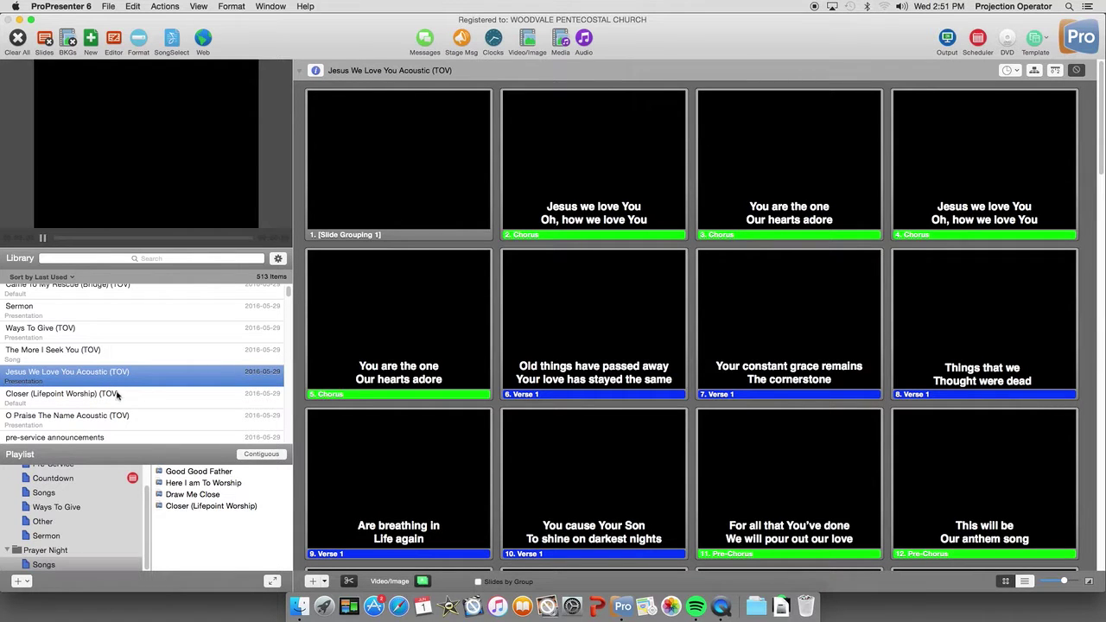
{"action": "left_click", "coordinate": [115, 395]}
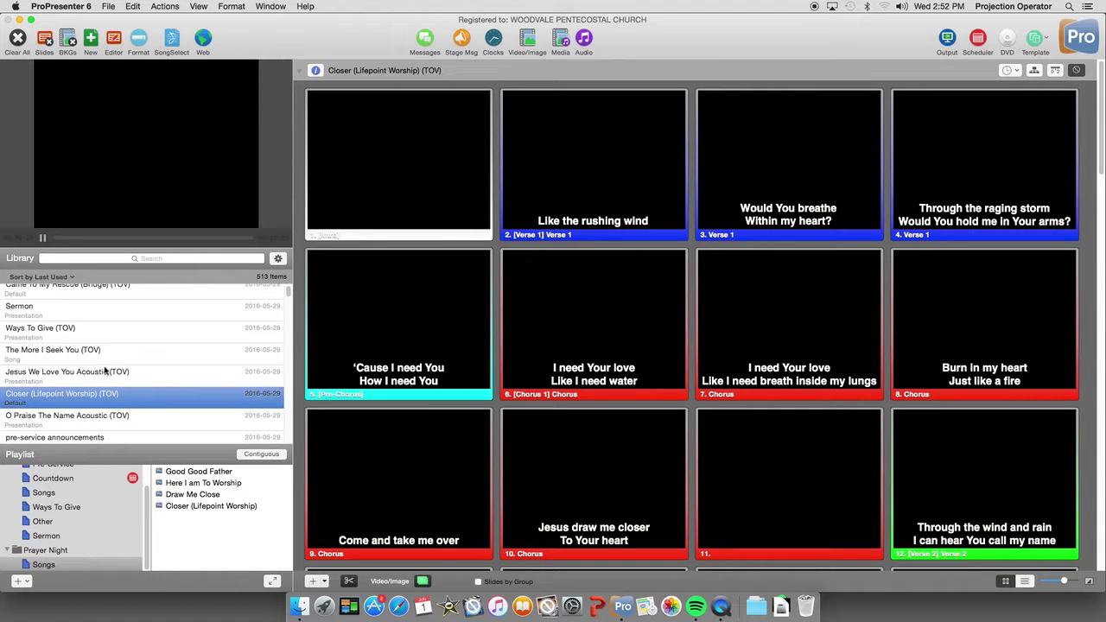
Open None But Jesus Acoustic (TOV), review its slides, and show its arrangement bar
{"action": "scroll", "coordinate": [105, 372], "scroll_direction": "down", "scroll_amount": 2}
{"action": "left_click", "coordinate": [97, 409]}
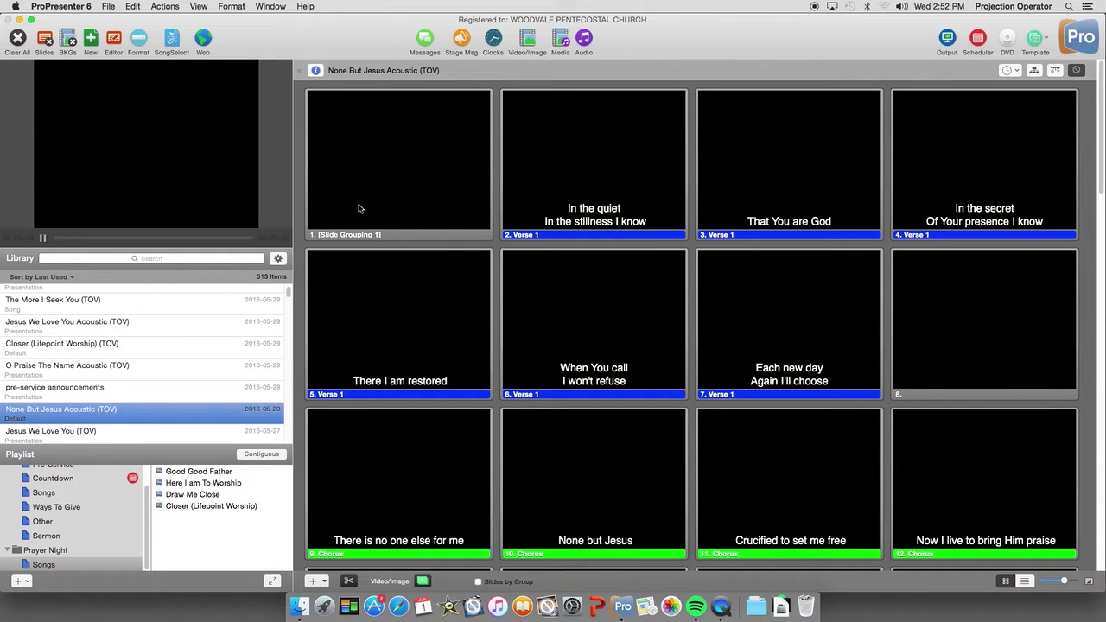
{"action": "scroll", "coordinate": [643, 275], "scroll_direction": "down", "scroll_amount": 15}
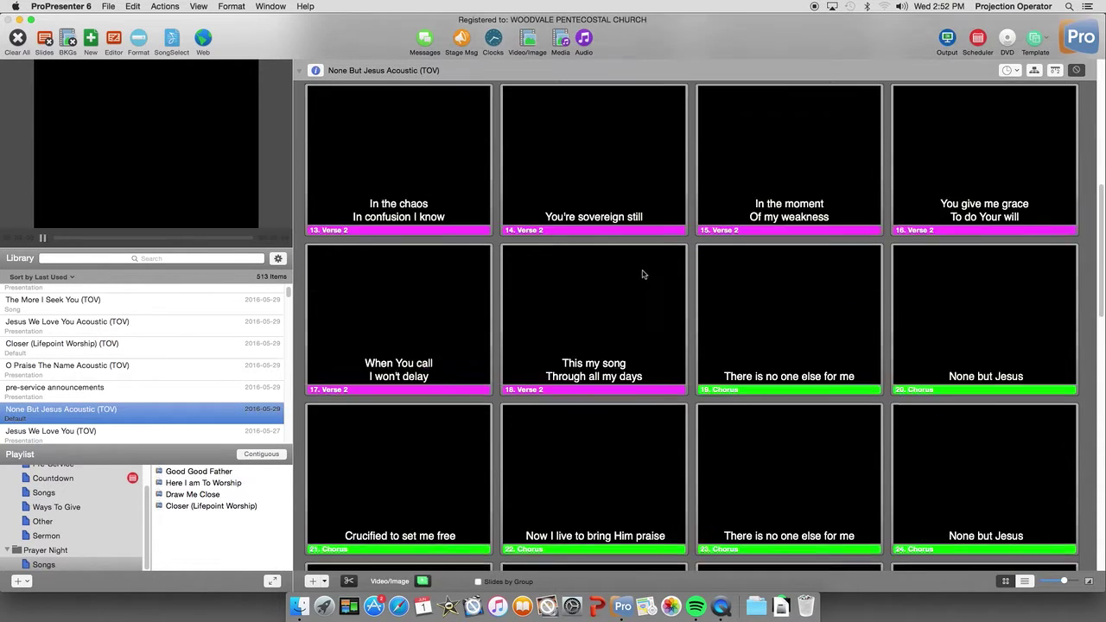
{"action": "scroll", "coordinate": [643, 275], "scroll_direction": "down", "scroll_amount": 3}
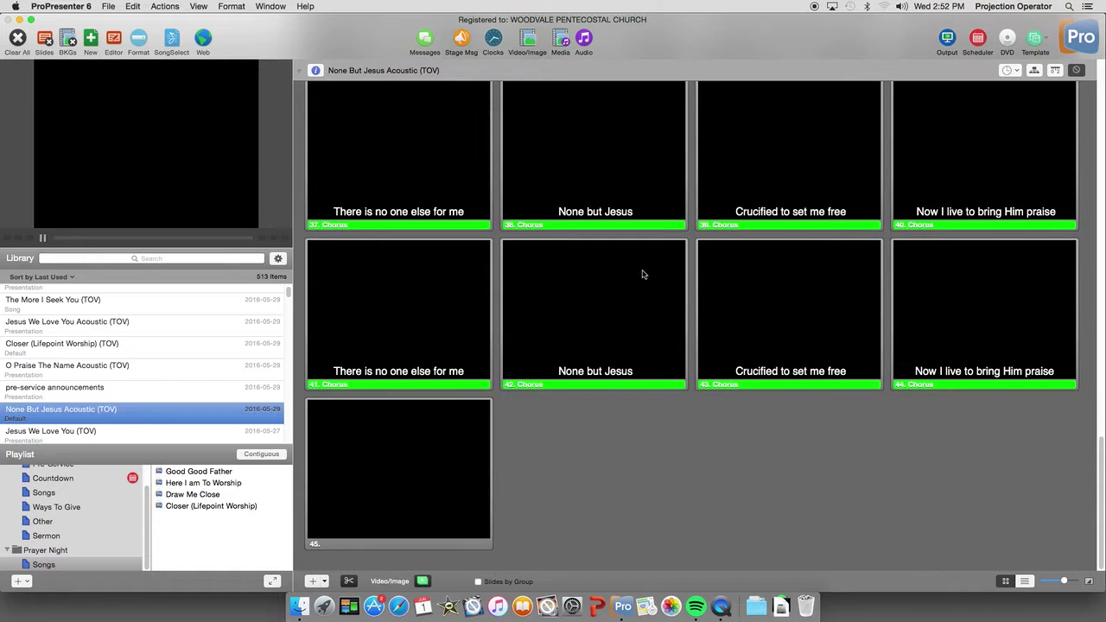
{"action": "scroll", "coordinate": [388, 290], "scroll_direction": "up", "scroll_amount": 18}
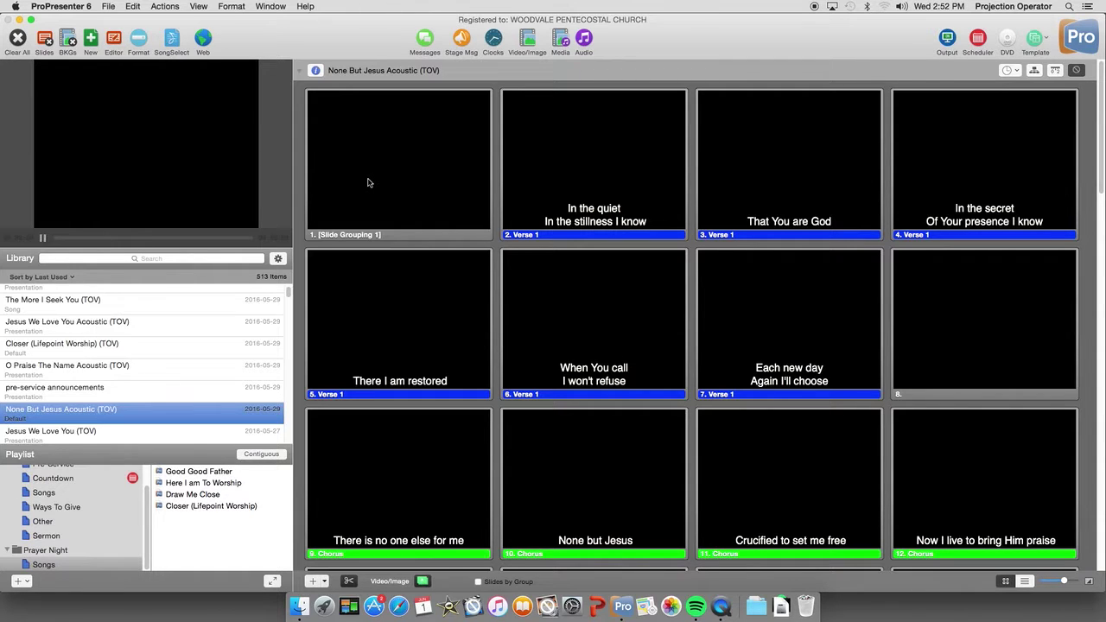
{"action": "left_click", "coordinate": [1033, 70]}
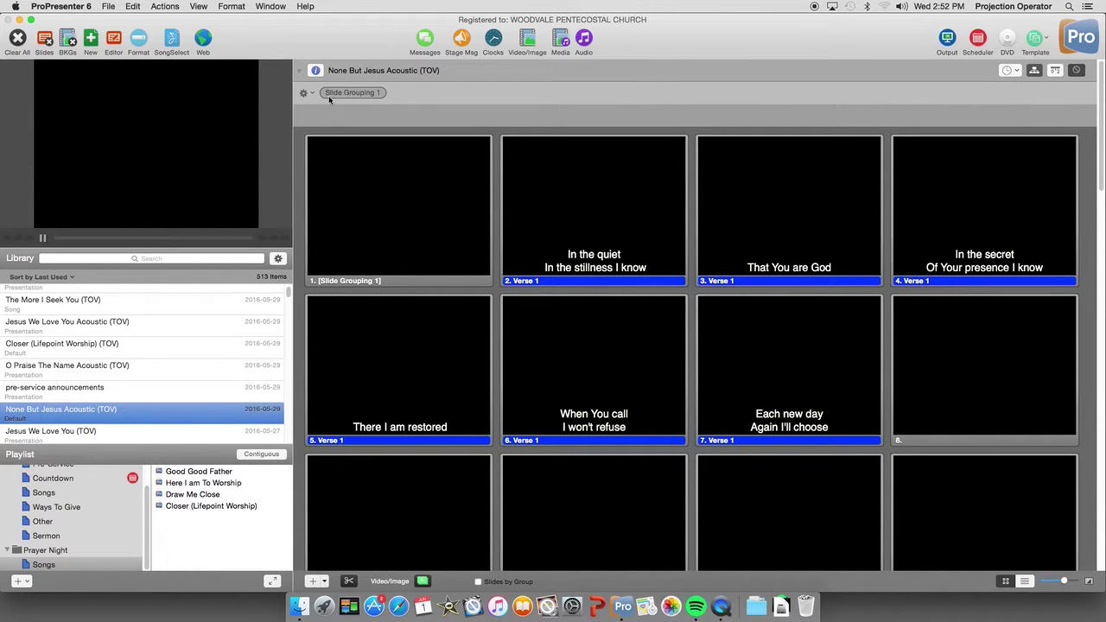
Label None But Jesus Acoustic's first slide as the Intro group and send it live
{"action": "right_click", "coordinate": [368, 209]}
{"action": "mouse_move", "coordinate": [404, 335]}
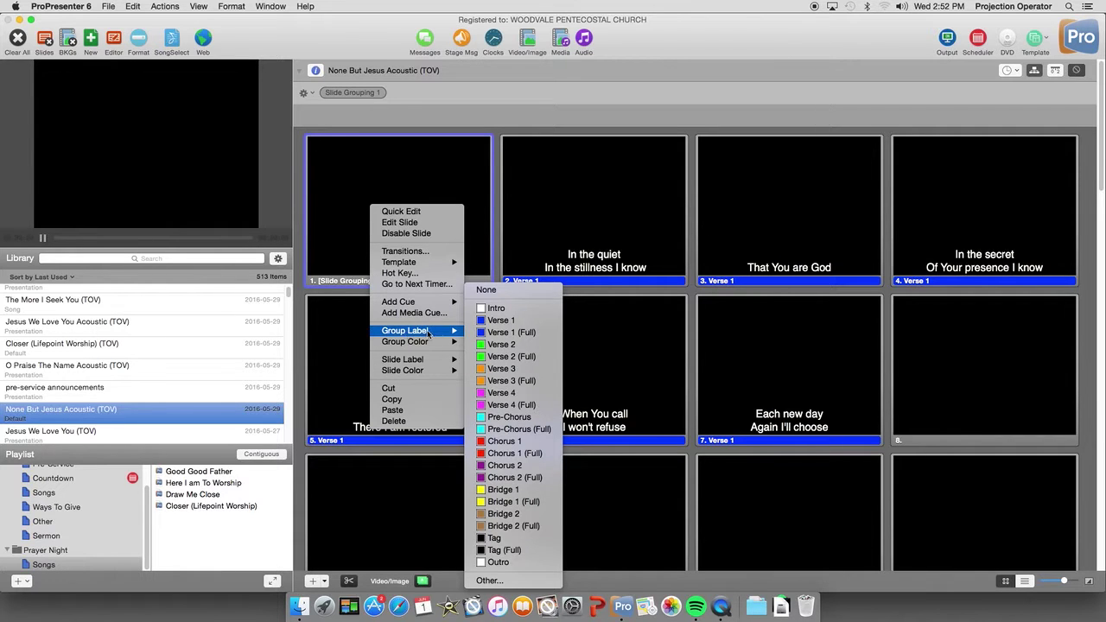
{"action": "left_click", "coordinate": [498, 309]}
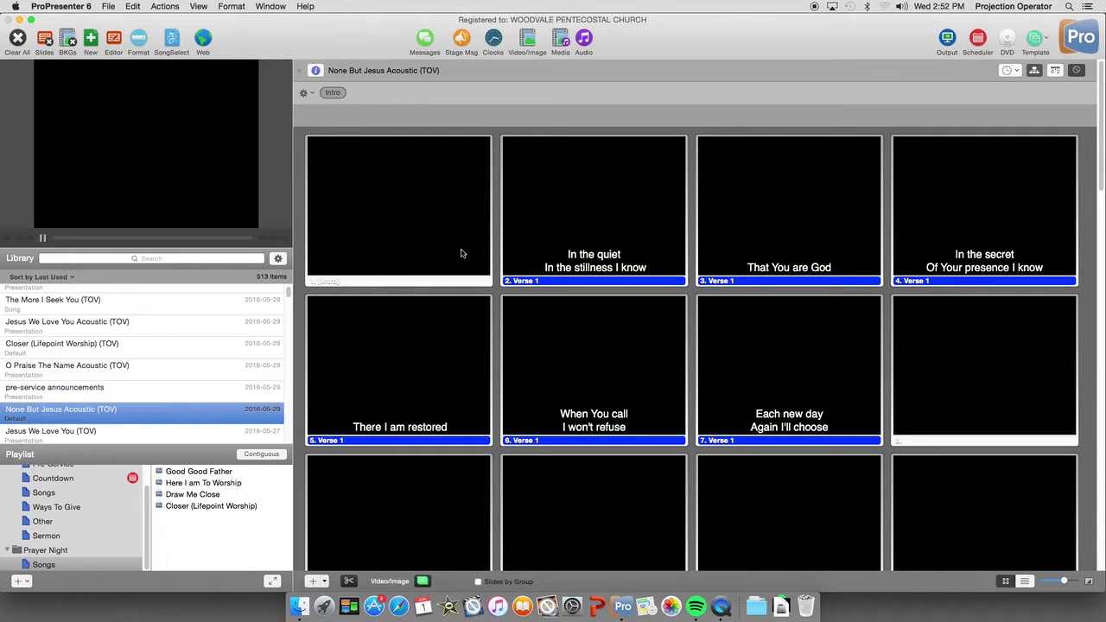
{"action": "left_click", "coordinate": [395, 222]}
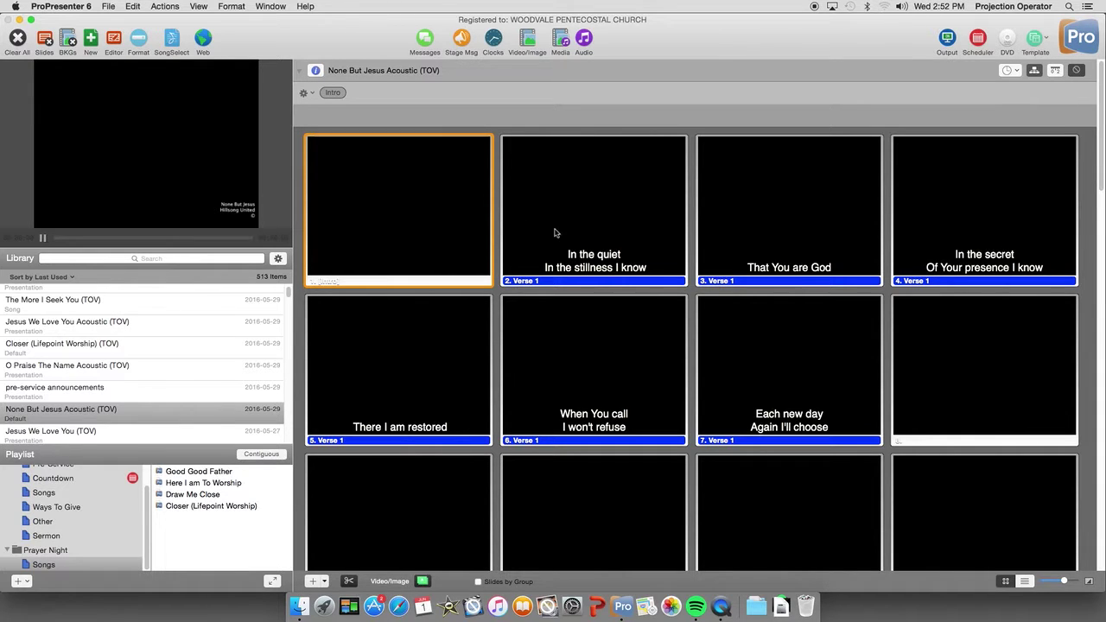
Make slide 2 the start of a new Verse 1 group
{"action": "right_click", "coordinate": [584, 230]}
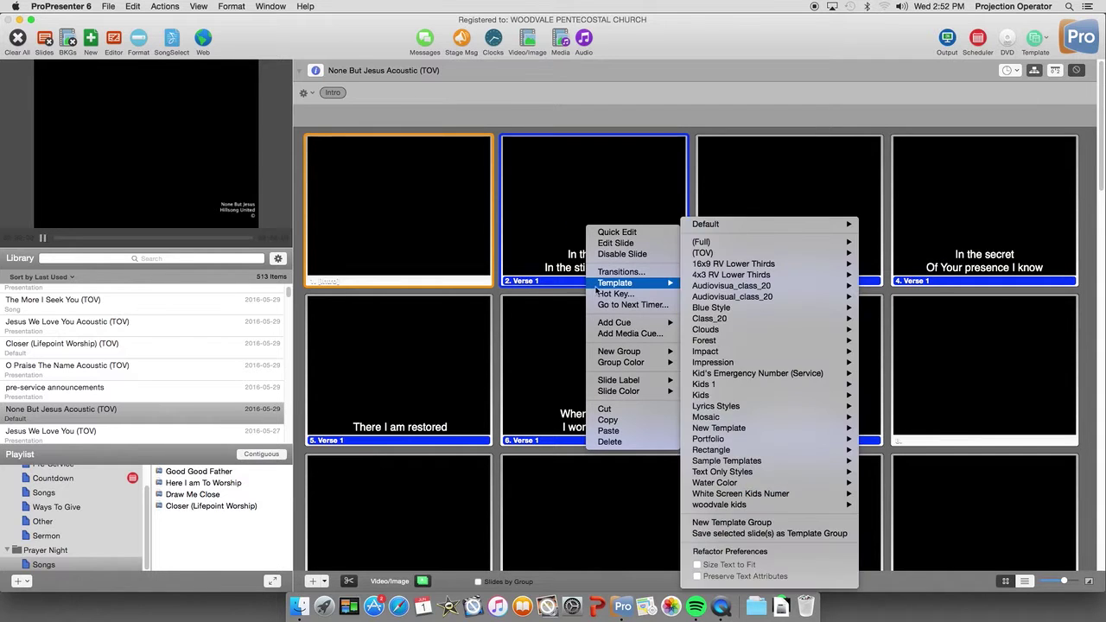
{"action": "mouse_move", "coordinate": [616, 352]}
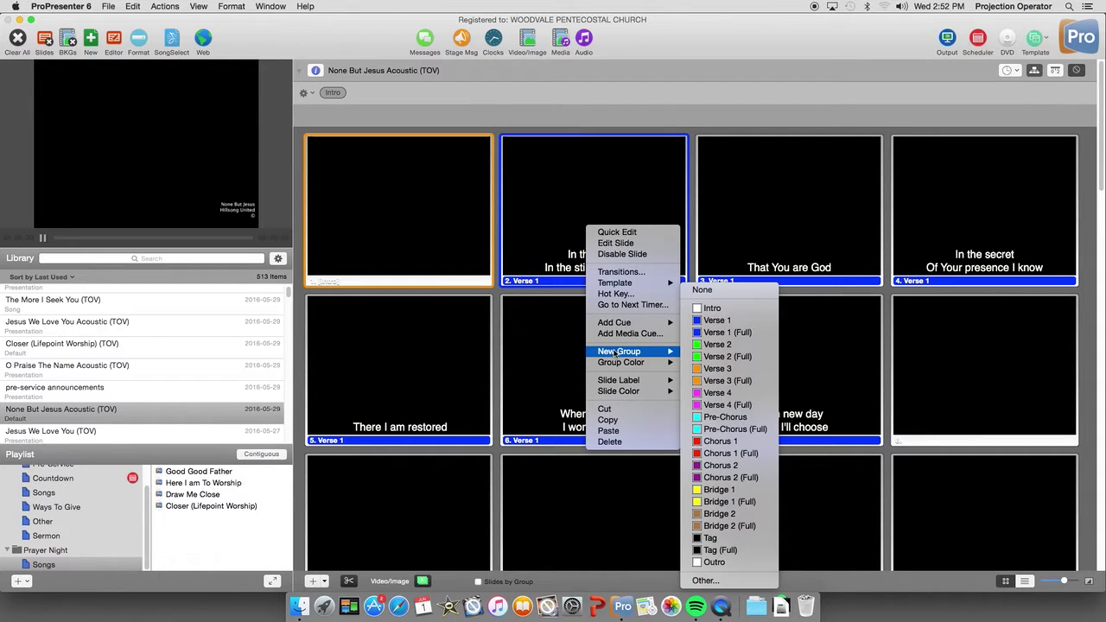
{"action": "left_click", "coordinate": [717, 321]}
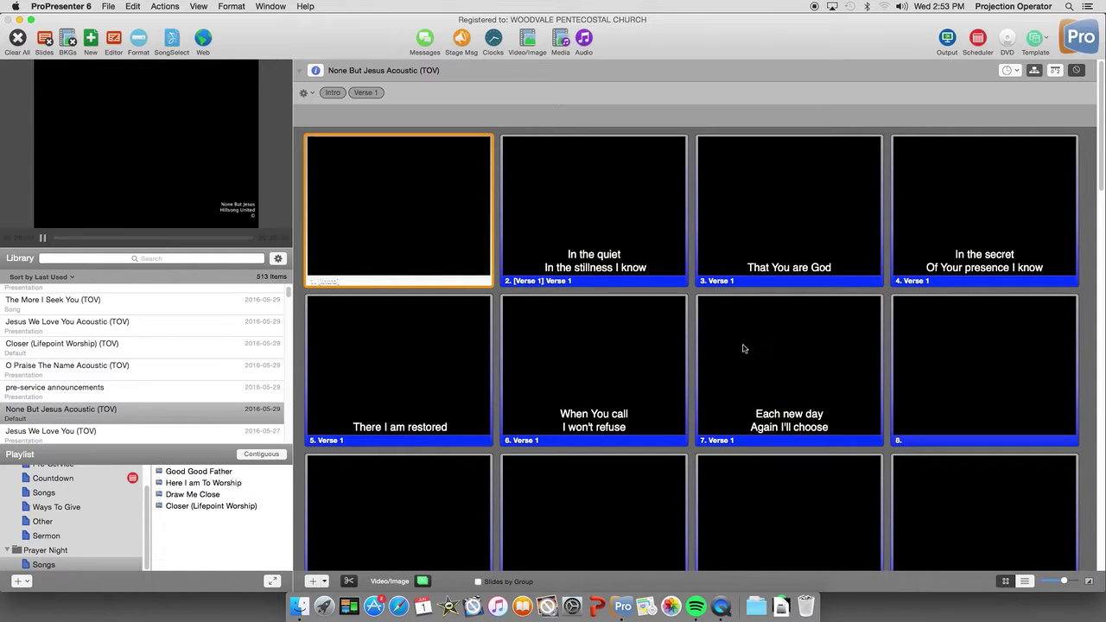
Make slide 9 the start of a new Chorus 1 group
{"action": "scroll", "coordinate": [682, 338], "scroll_direction": "down", "scroll_amount": 2}
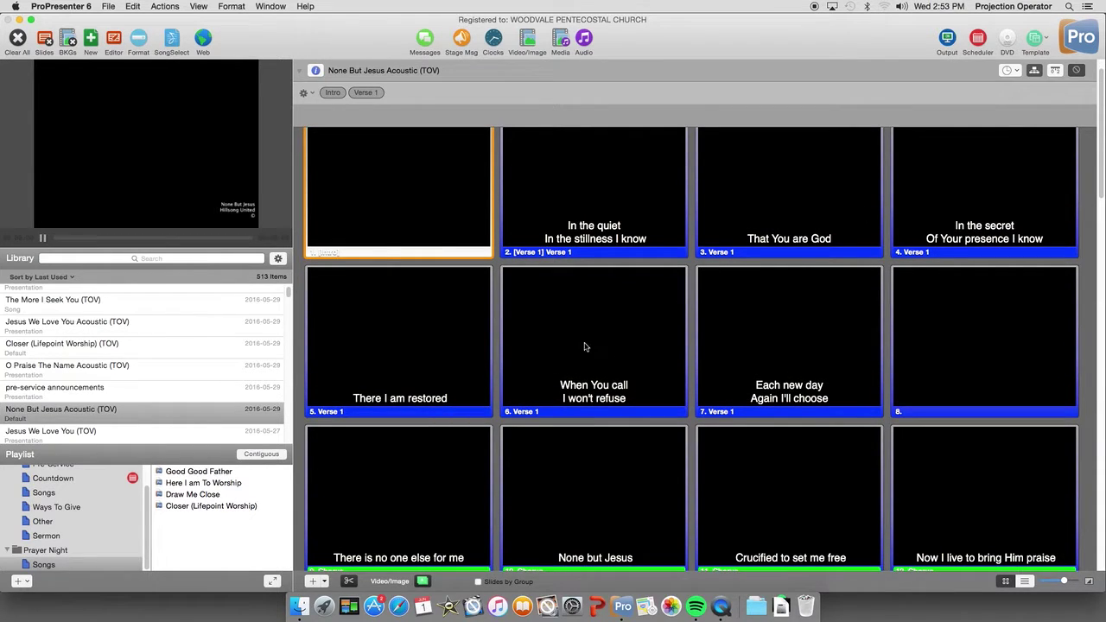
{"action": "scroll", "coordinate": [776, 356], "scroll_direction": "down", "scroll_amount": 1}
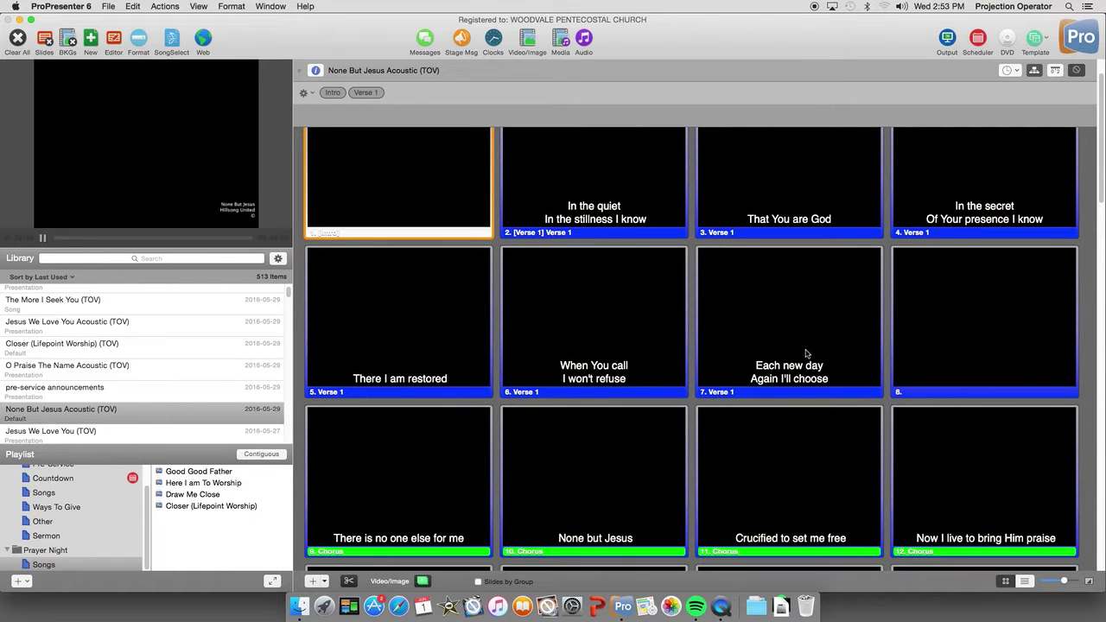
{"action": "scroll", "coordinate": [623, 395], "scroll_direction": "down", "scroll_amount": 5}
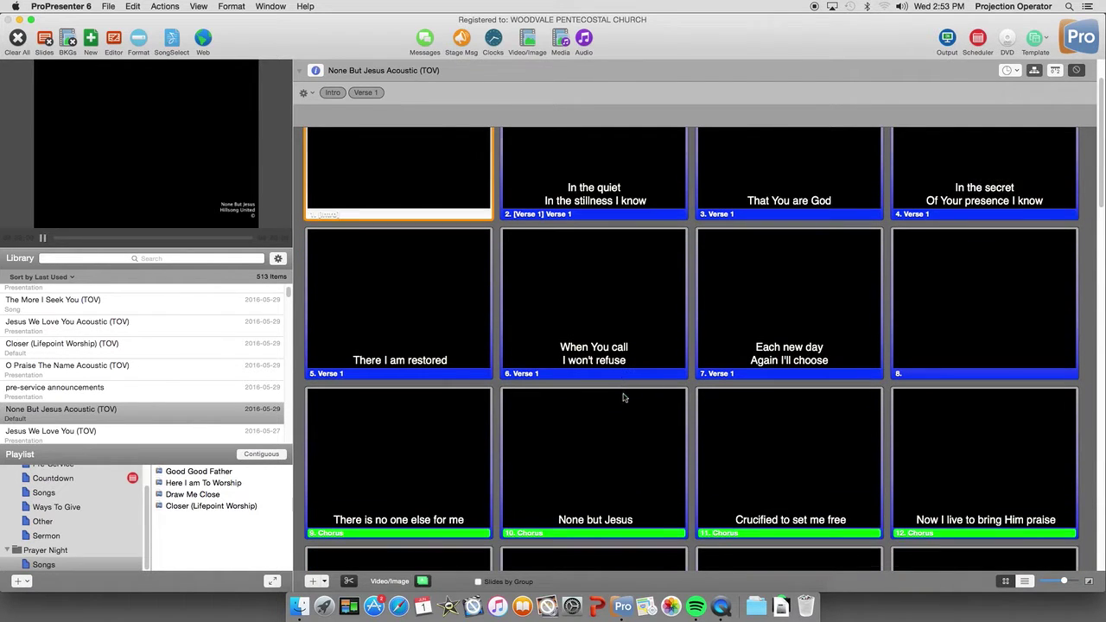
{"action": "right_click", "coordinate": [412, 390]}
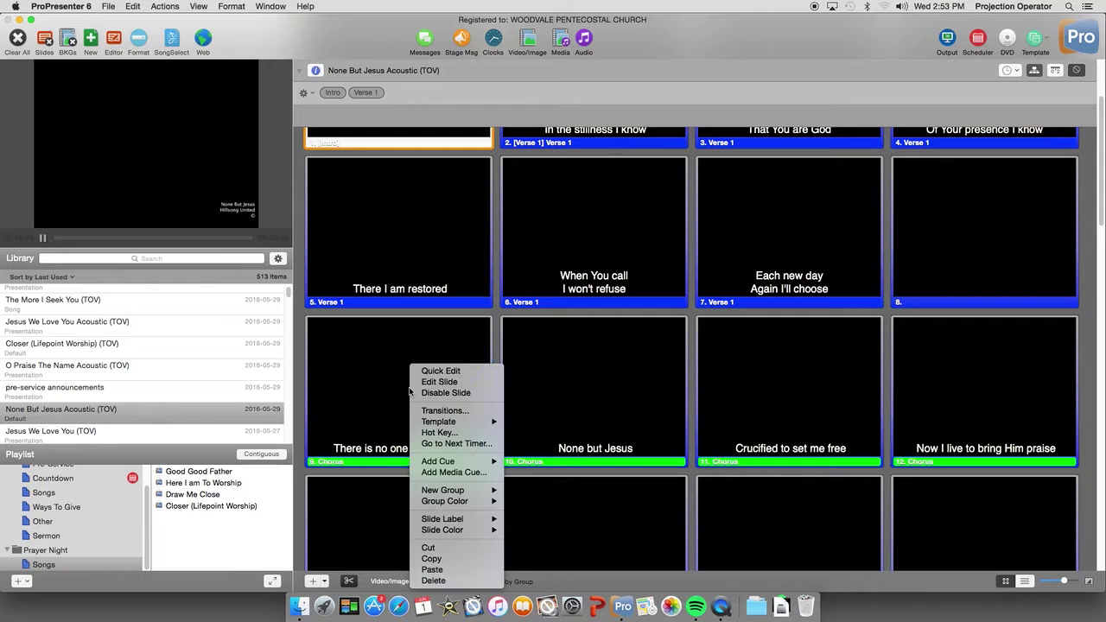
{"action": "mouse_move", "coordinate": [442, 467]}
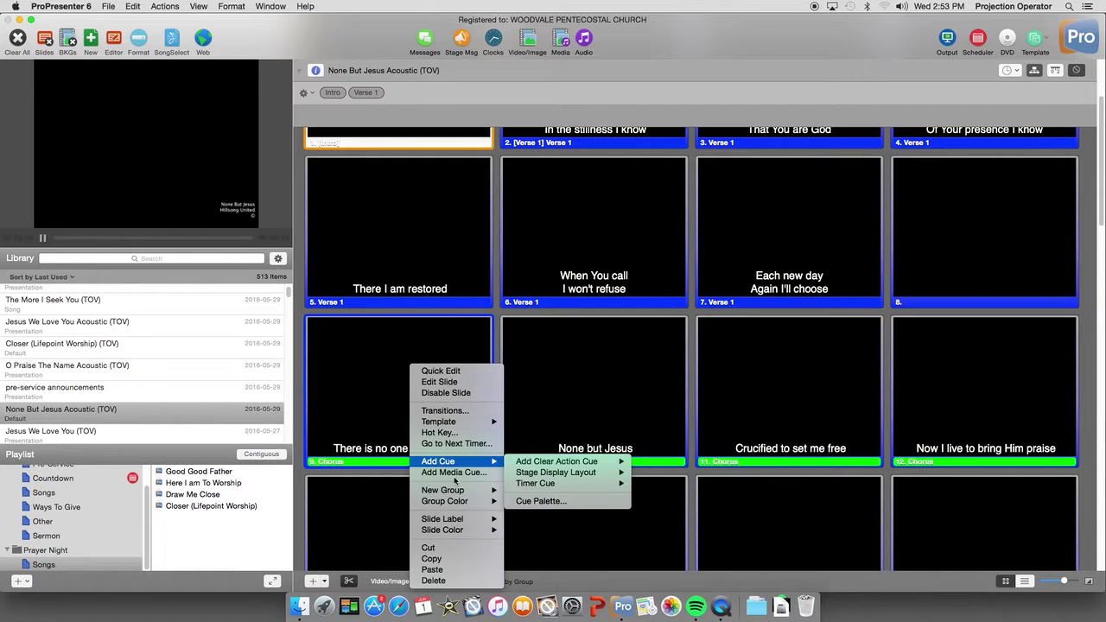
{"action": "mouse_move", "coordinate": [458, 490]}
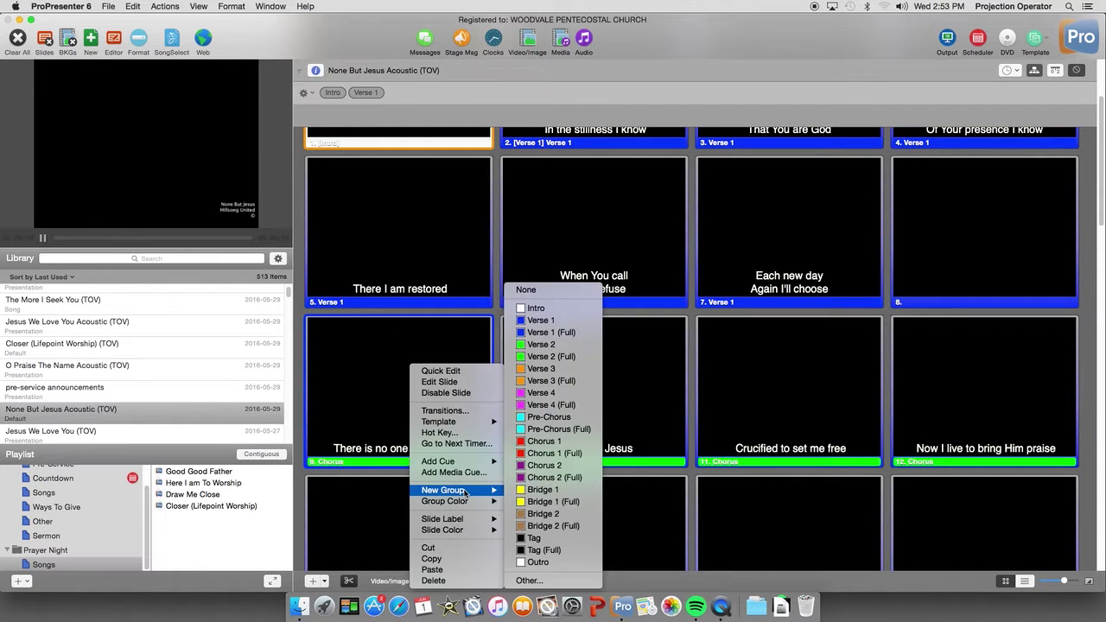
{"action": "left_click", "coordinate": [556, 442]}
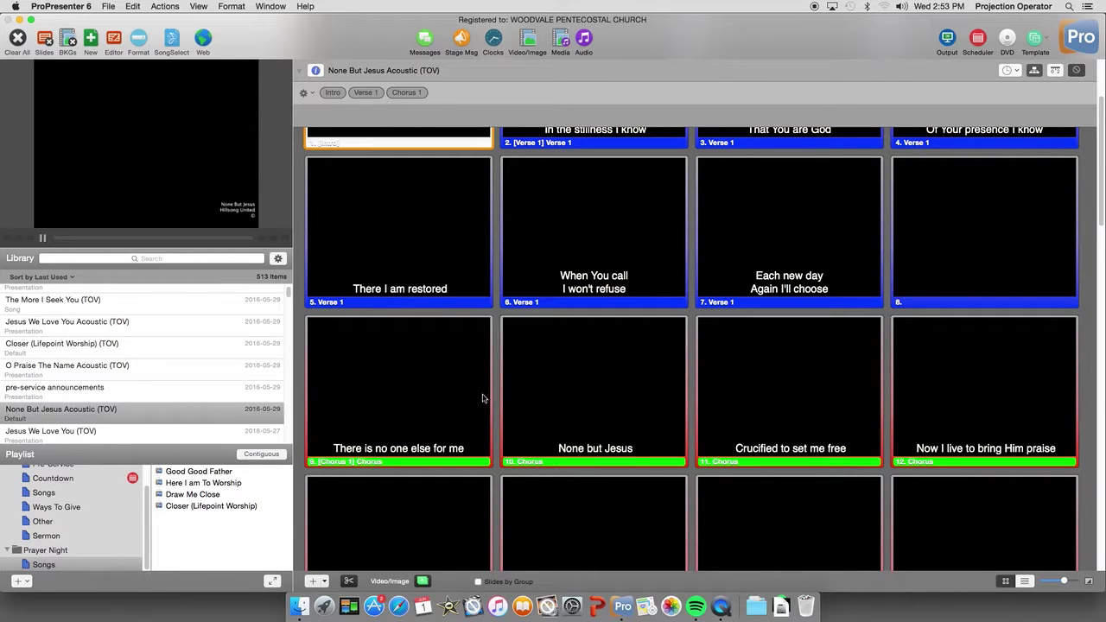
Bring up the options menu for slide 13
{"action": "scroll", "coordinate": [435, 418], "scroll_direction": "down", "scroll_amount": 3}
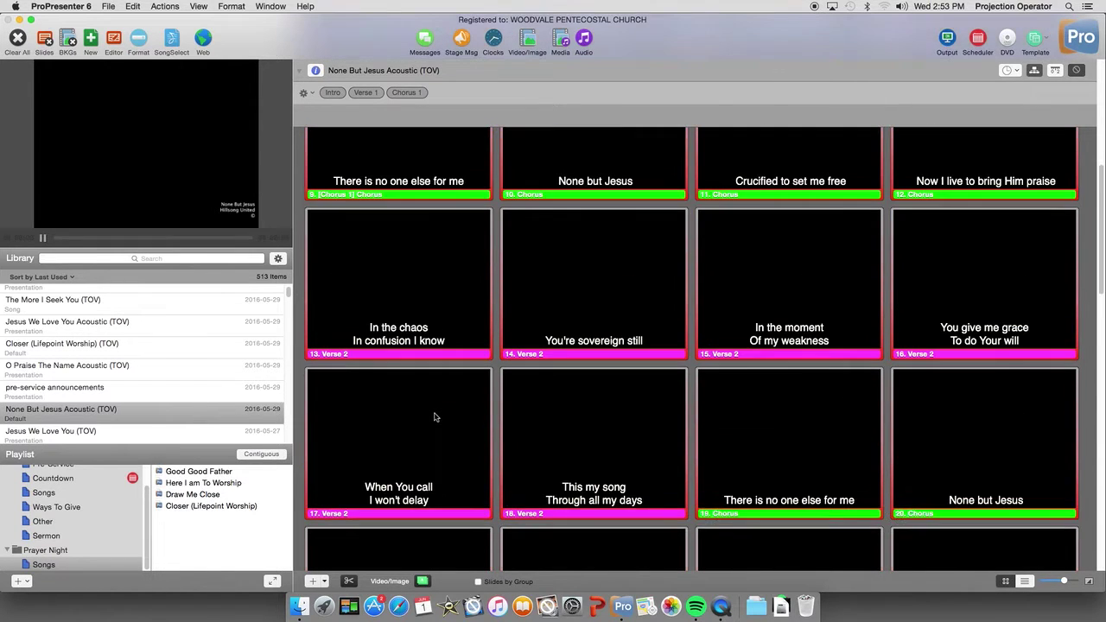
{"action": "scroll", "coordinate": [435, 417], "scroll_direction": "up", "scroll_amount": 1}
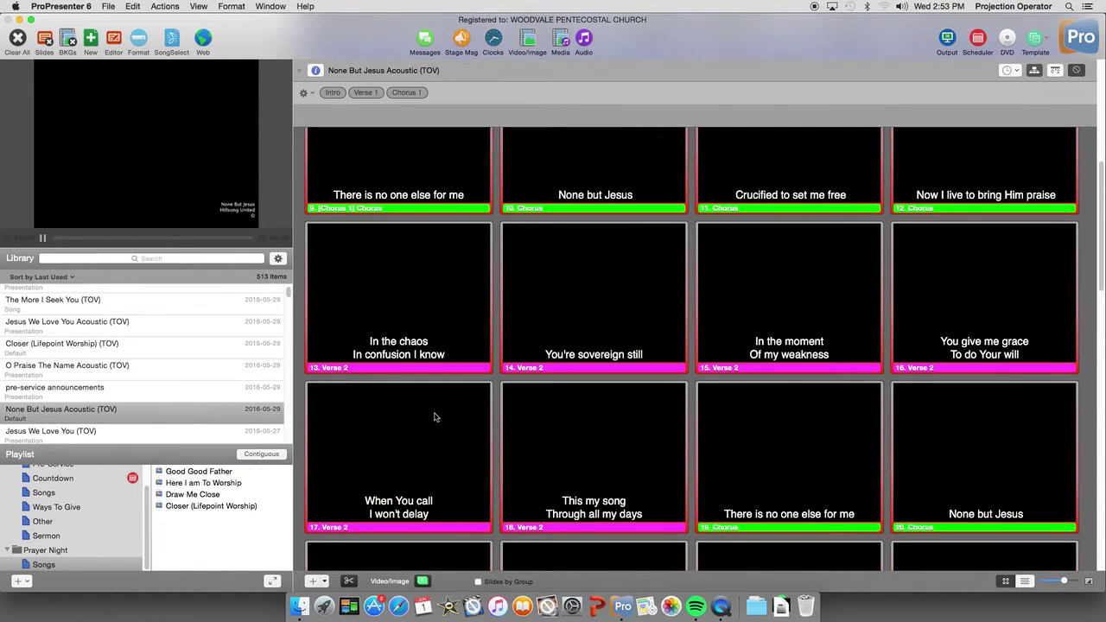
{"action": "right_click", "coordinate": [376, 310]}
Make slide 13 the start of a new Verse 2 group
{"action": "mouse_move", "coordinate": [418, 402]}
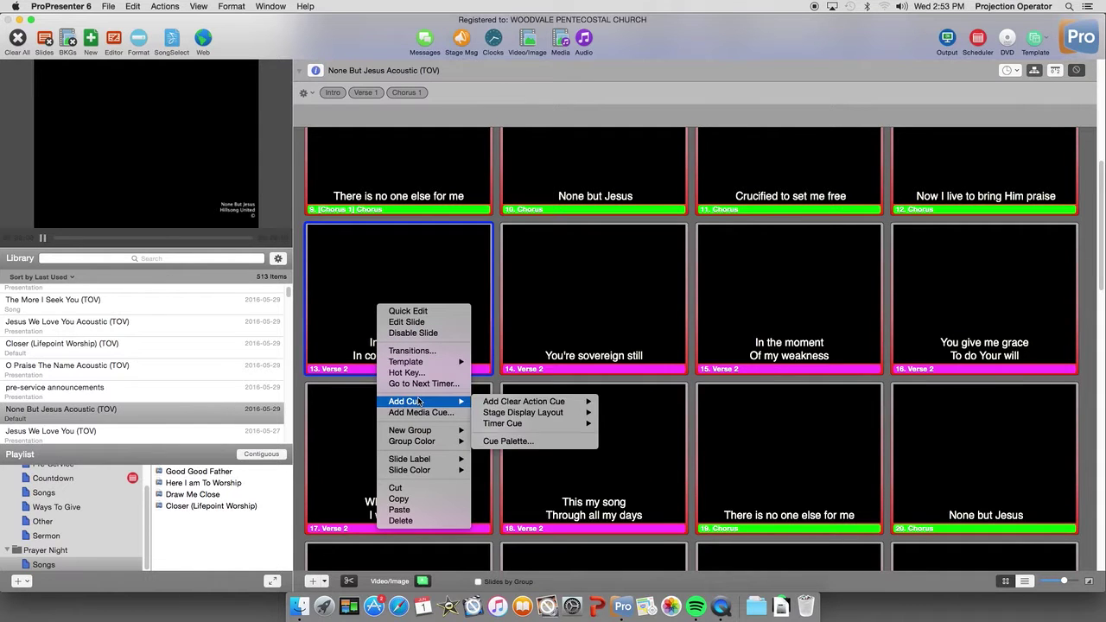
{"action": "mouse_move", "coordinate": [420, 432]}
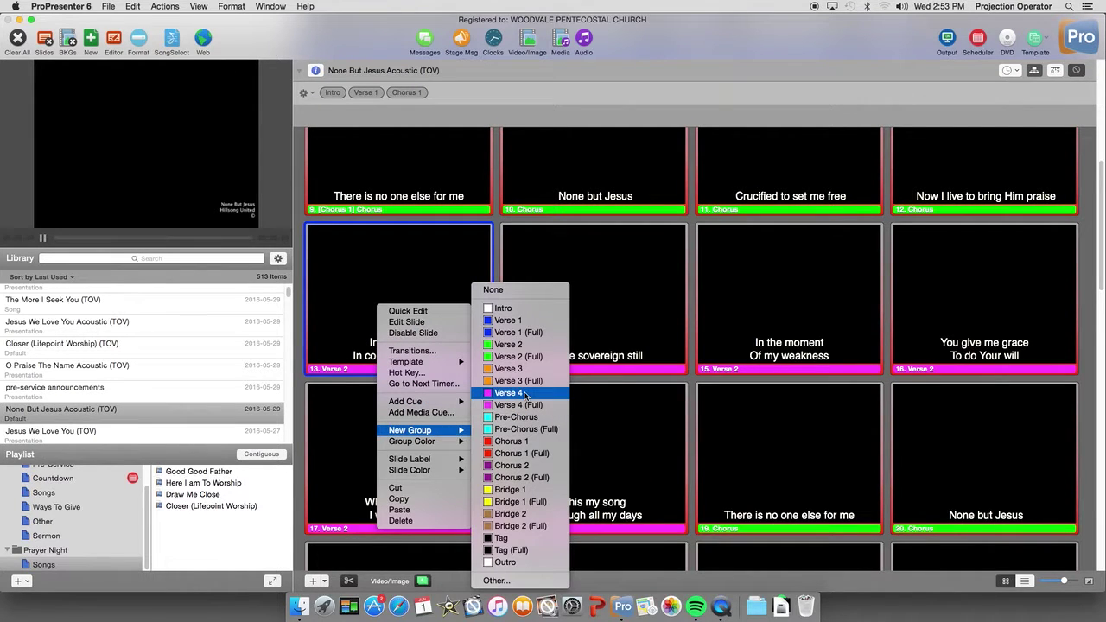
{"action": "left_click", "coordinate": [510, 346]}
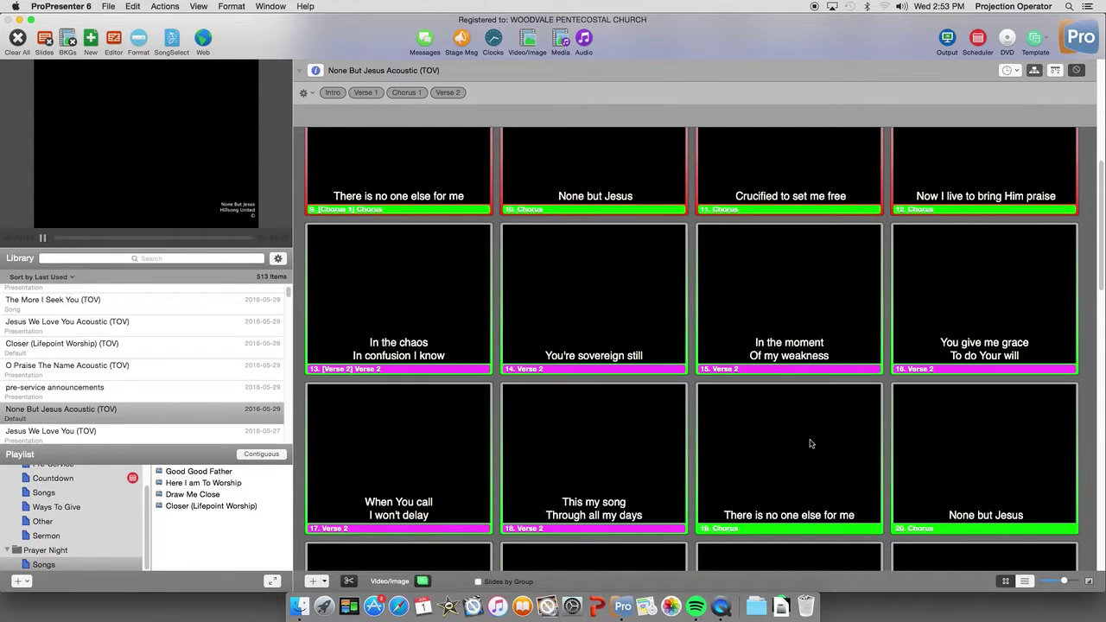
Select the eight repeated chorus slides after Verse 2 and delete them
{"action": "scroll", "coordinate": [779, 423], "scroll_direction": "down", "scroll_amount": 2}
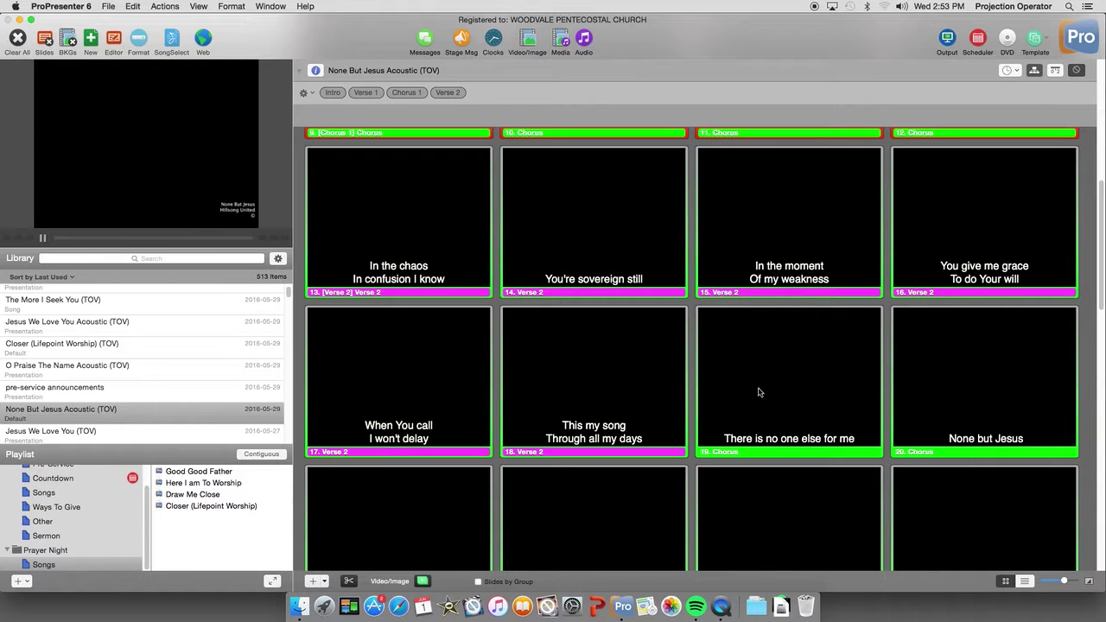
{"action": "scroll", "coordinate": [924, 412], "scroll_direction": "down", "scroll_amount": 2}
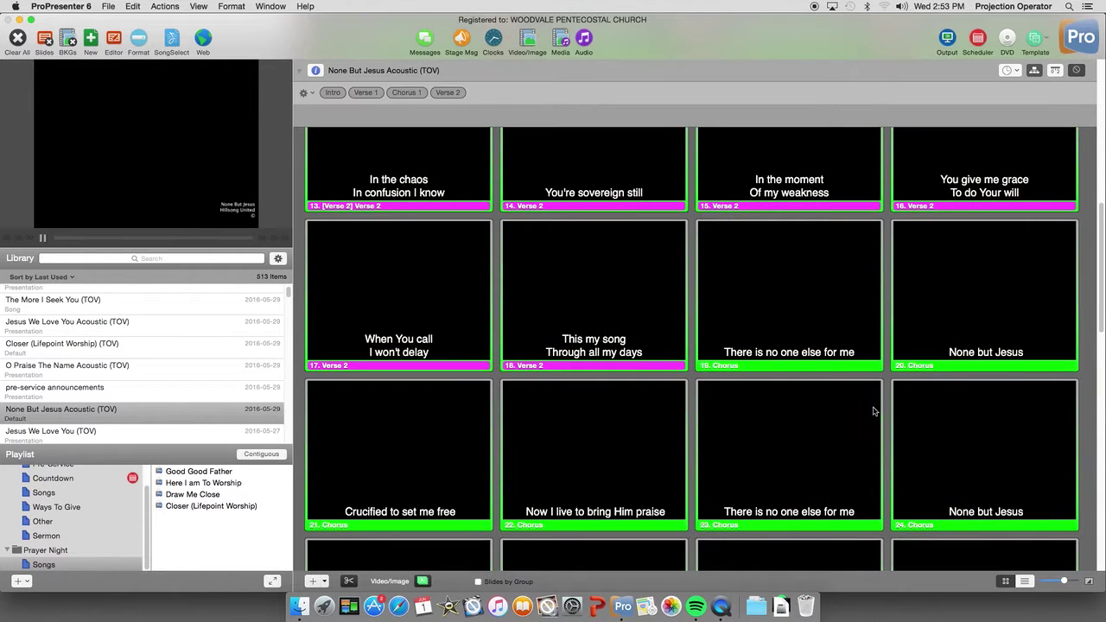
{"action": "left_click", "coordinate": [751, 286]}
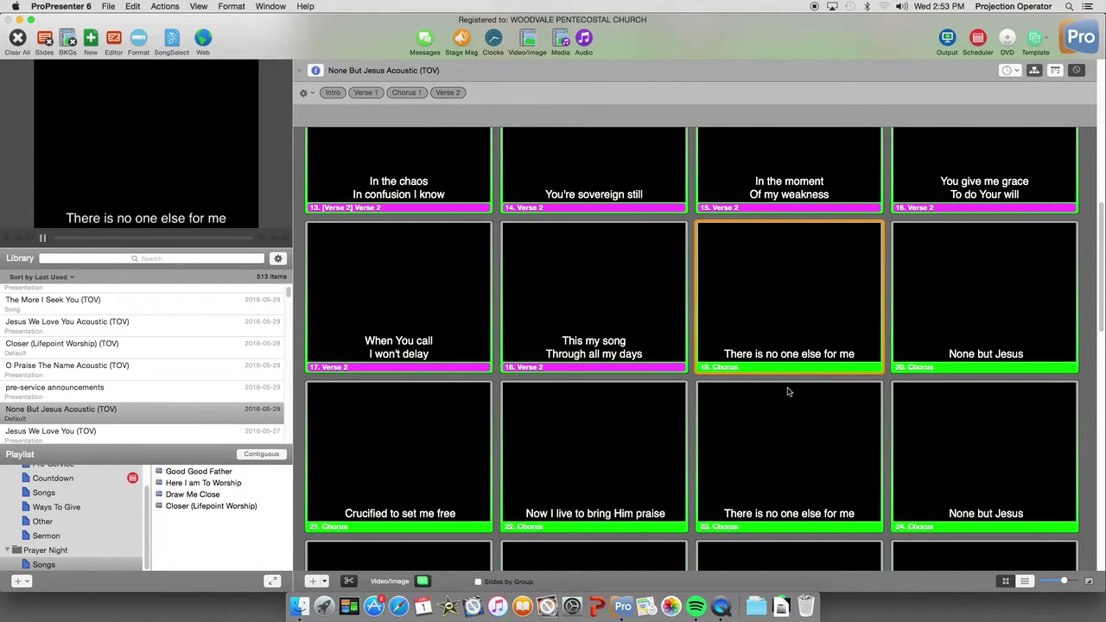
{"action": "scroll", "coordinate": [787, 391], "scroll_direction": "down", "scroll_amount": 3}
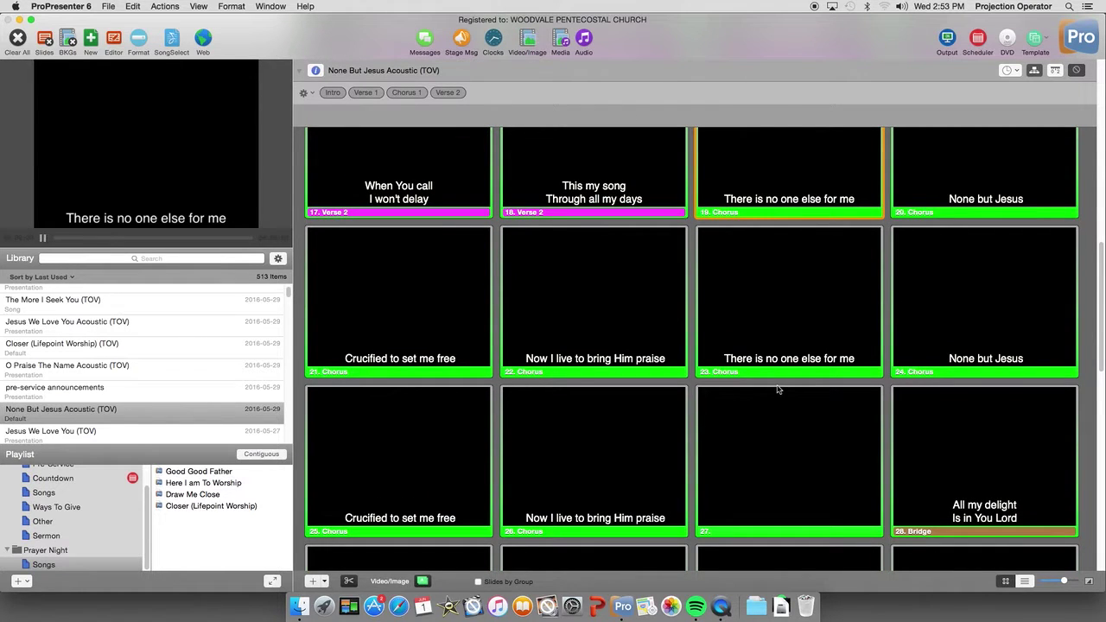
{"action": "left_click", "coordinate": [753, 436], "text": "shift"}
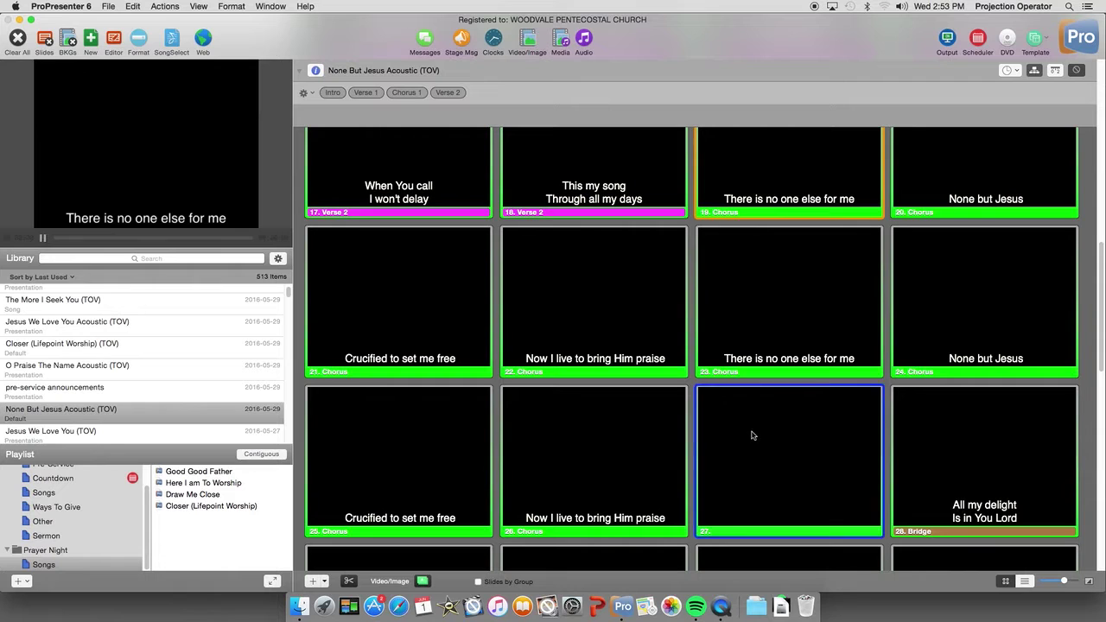
{"action": "left_click", "coordinate": [639, 442], "text": "super"}
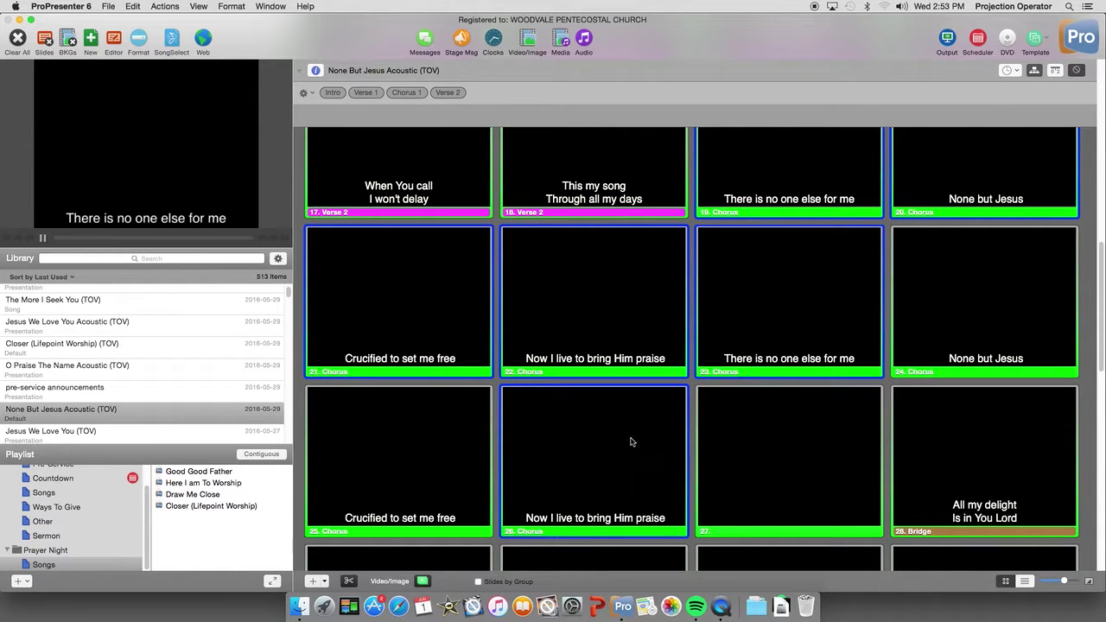
{"action": "left_click", "coordinate": [459, 448], "text": "super"}
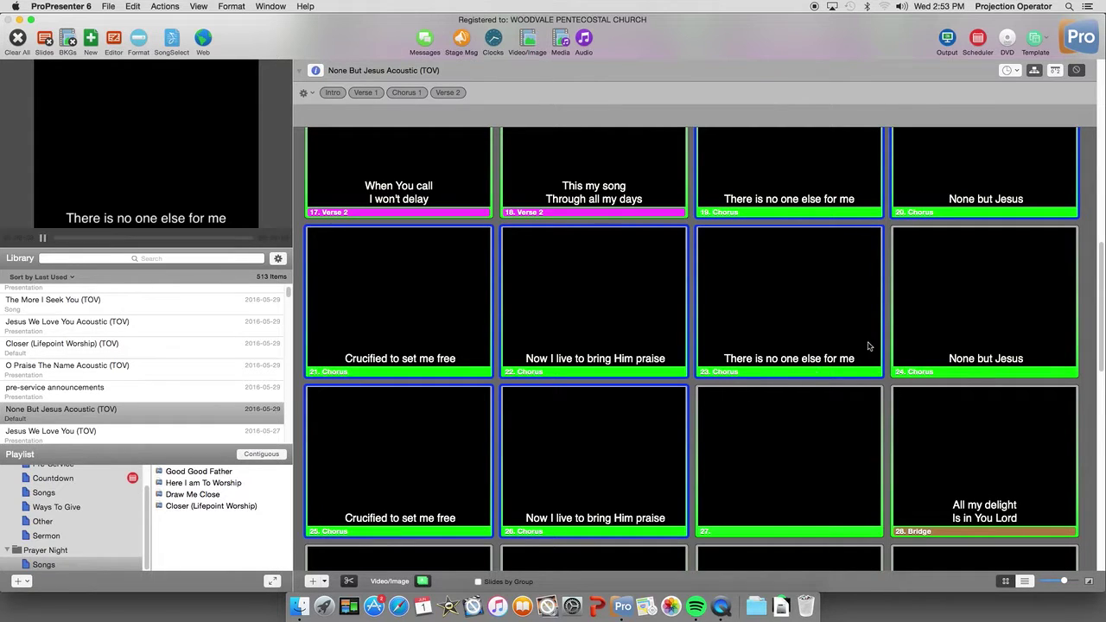
{"action": "left_click", "coordinate": [913, 321], "text": "super"}
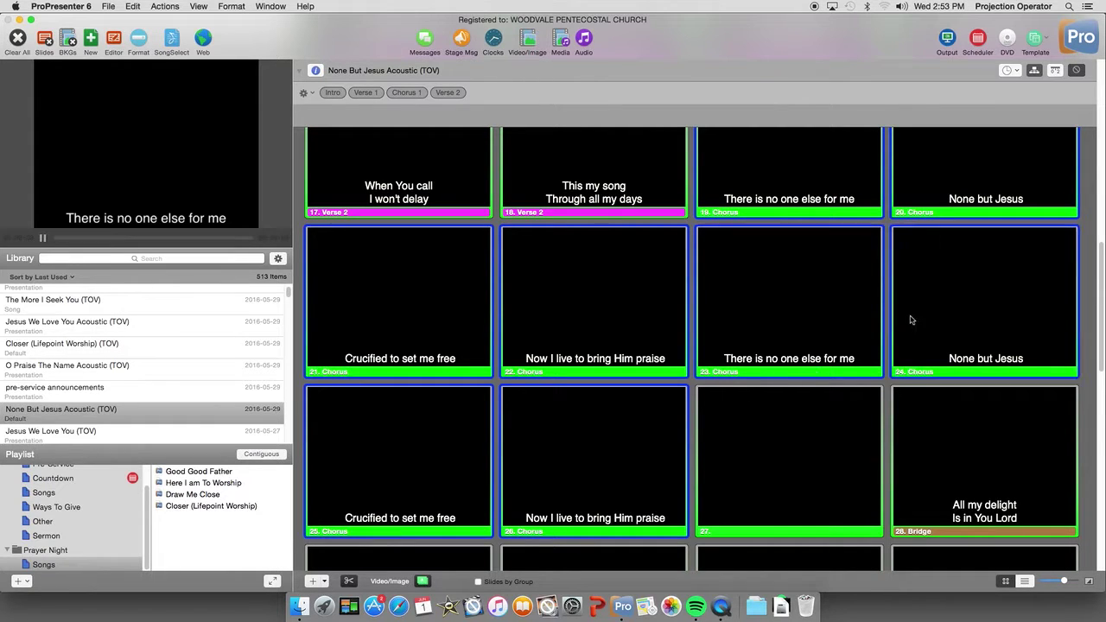
{"action": "right_click", "coordinate": [726, 334]}
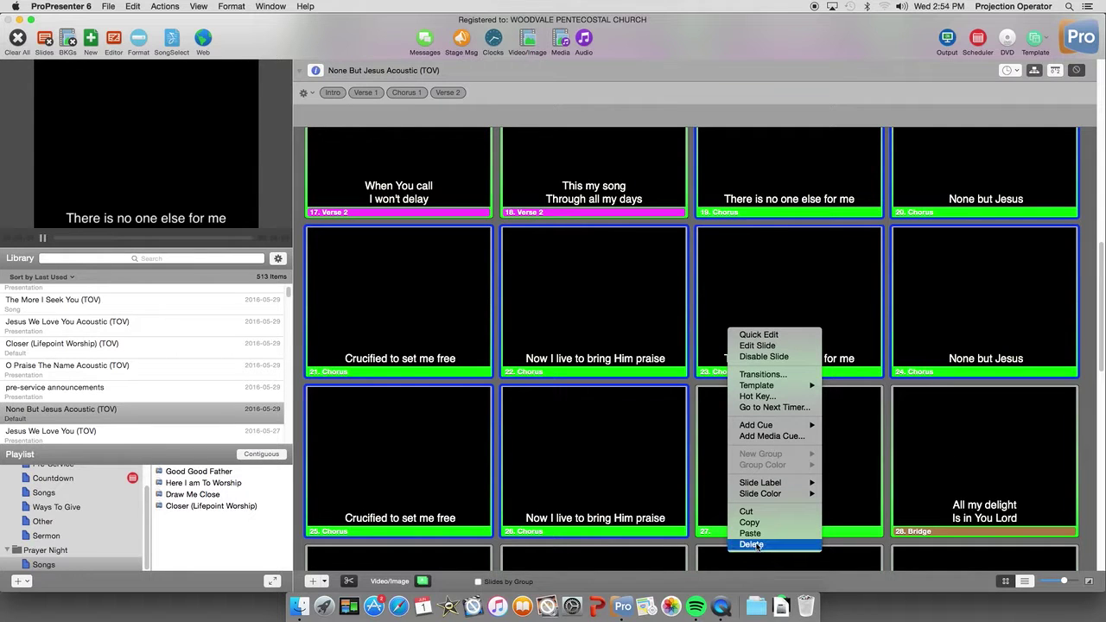
{"action": "left_click", "coordinate": [756, 545]}
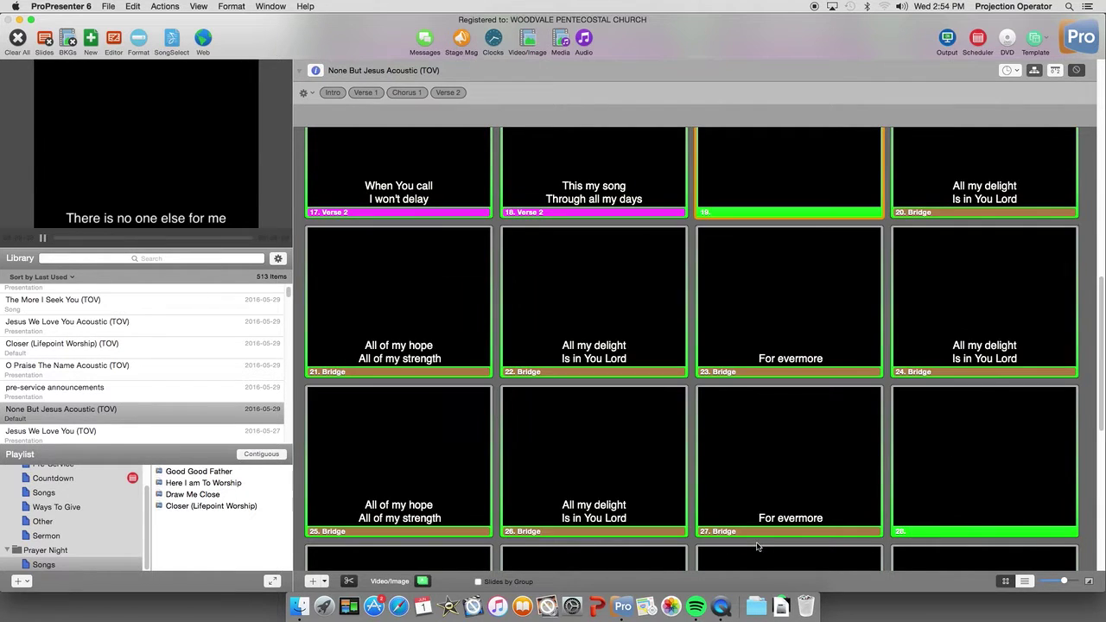
Delete the leftover blank slide 19
{"action": "right_click", "coordinate": [756, 163]}
{"action": "left_click", "coordinate": [779, 376]}
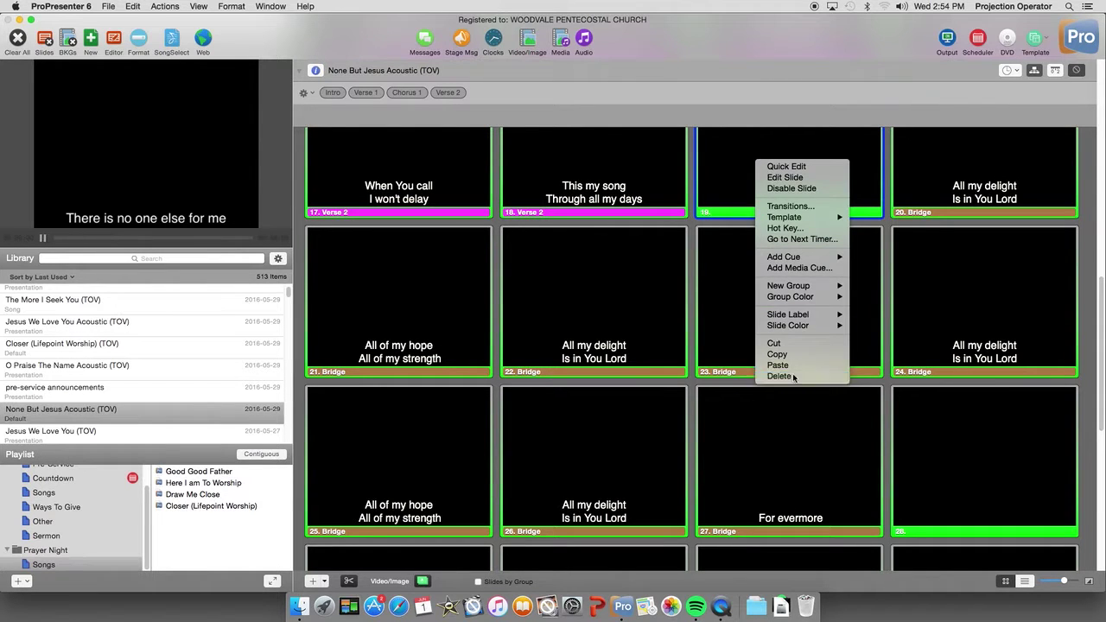
{"action": "scroll", "coordinate": [777, 242], "scroll_direction": "up", "scroll_amount": 5}
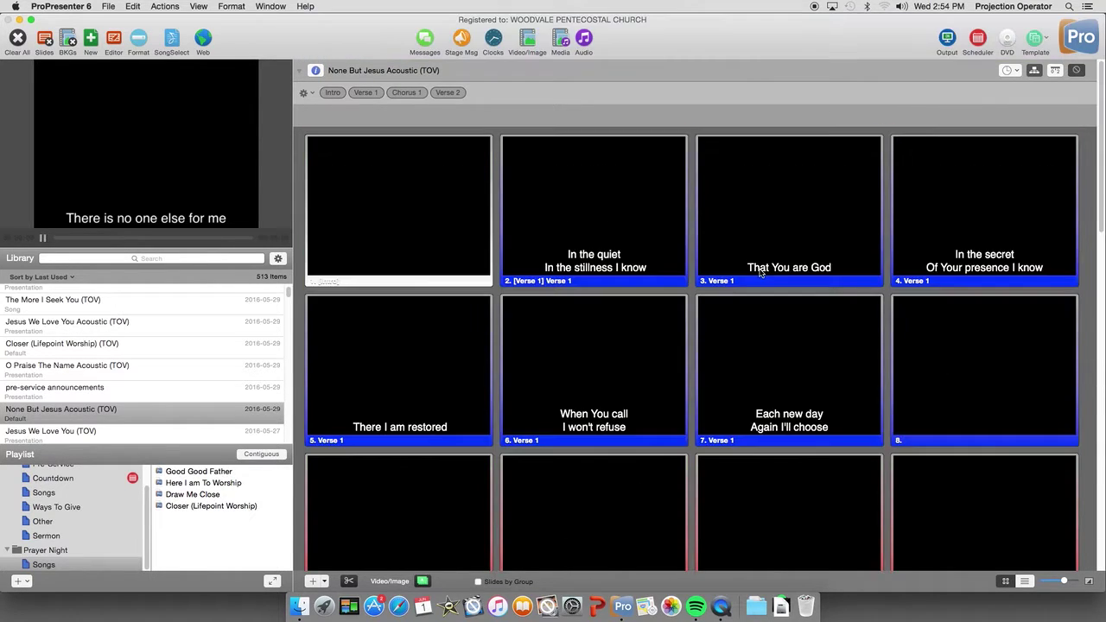
Group the bridge slides, starting at slide 19, as a yellow Bridge 1 group
{"action": "scroll", "coordinate": [760, 273], "scroll_direction": "down", "scroll_amount": 8}
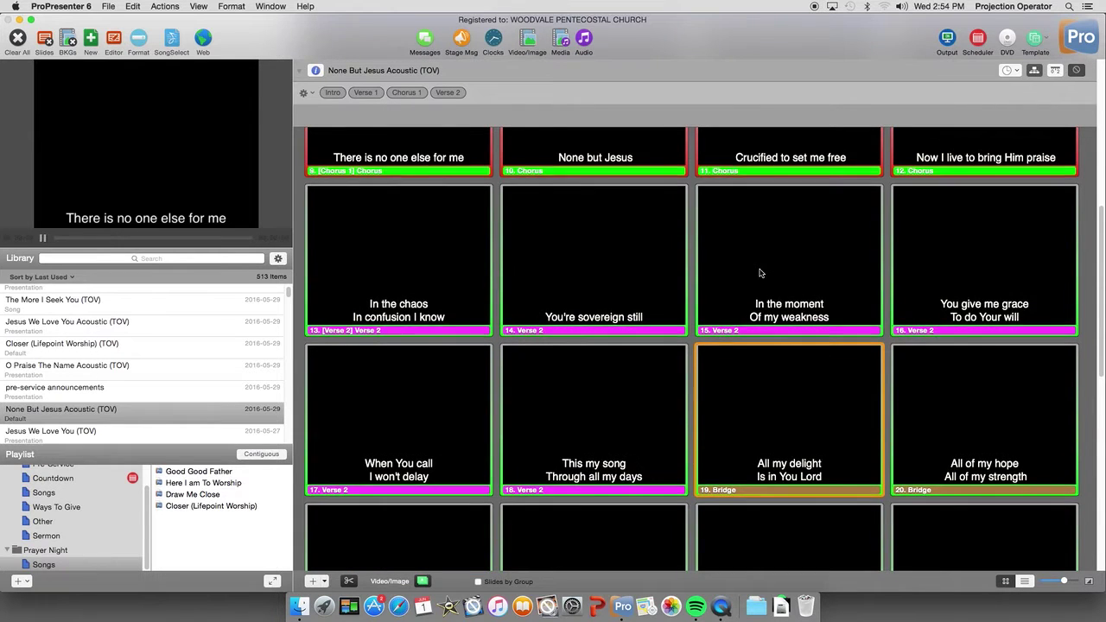
{"action": "scroll", "coordinate": [760, 273], "scroll_direction": "up", "scroll_amount": 2}
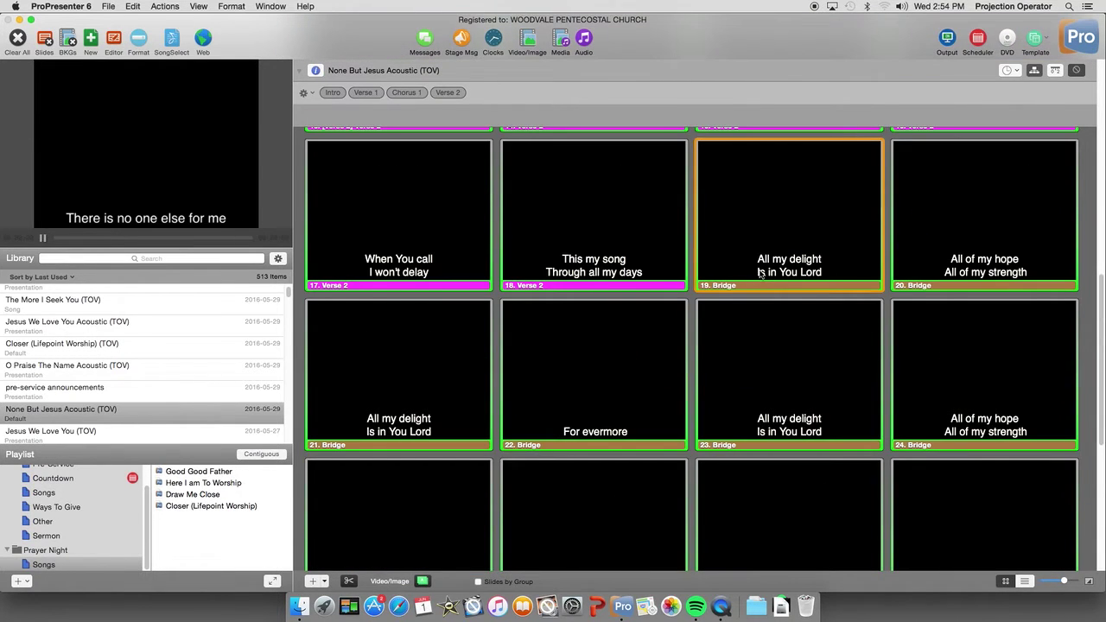
{"action": "right_click", "coordinate": [764, 231]}
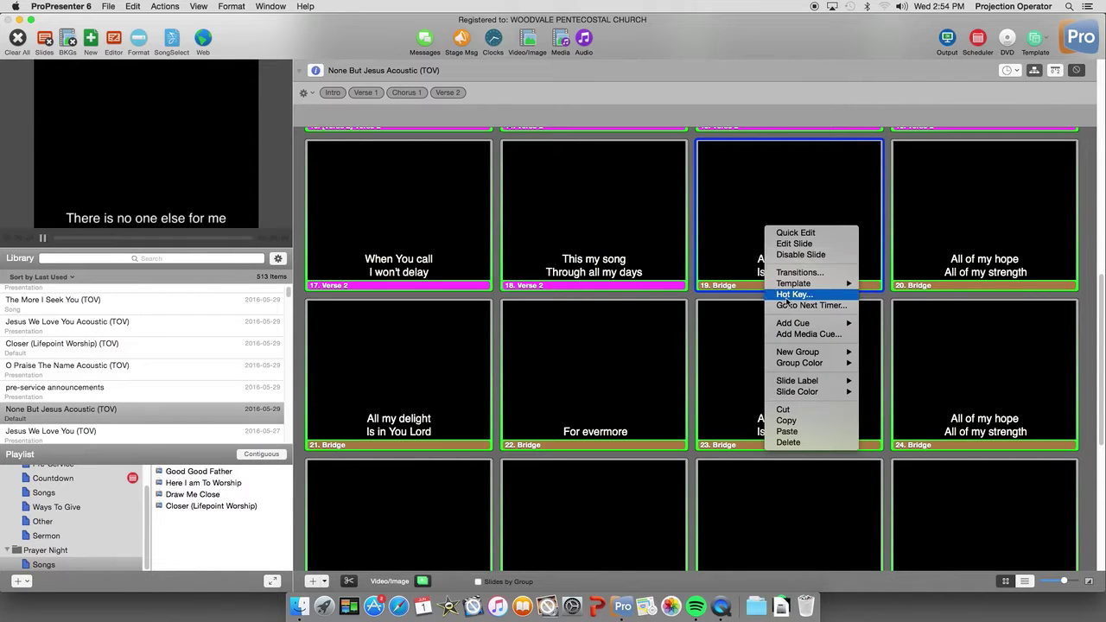
{"action": "mouse_move", "coordinate": [817, 353]}
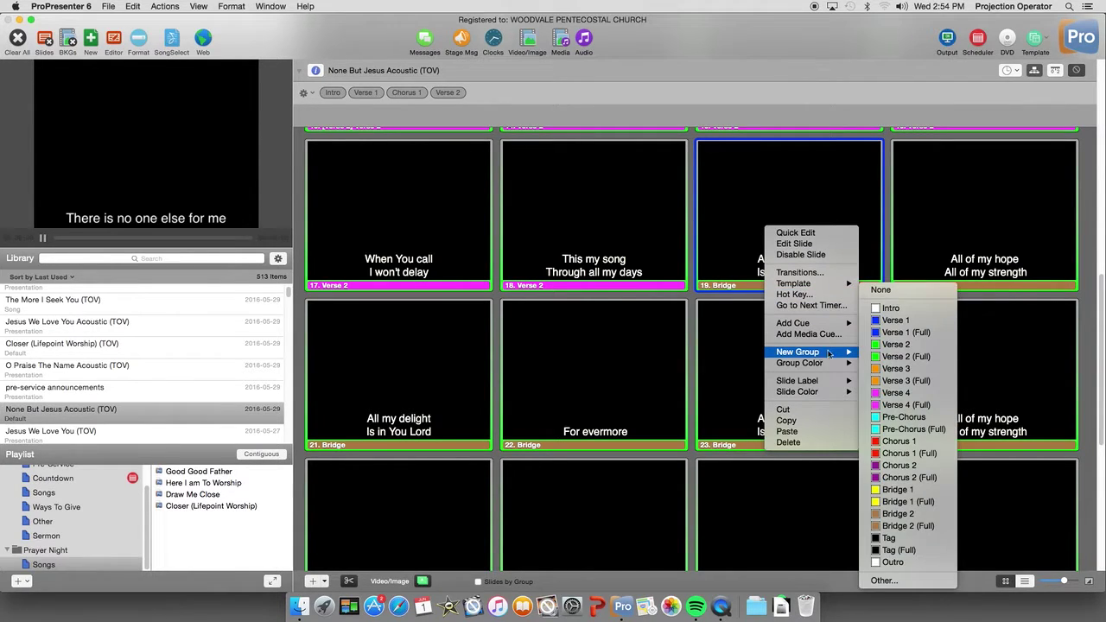
{"action": "left_click", "coordinate": [901, 490]}
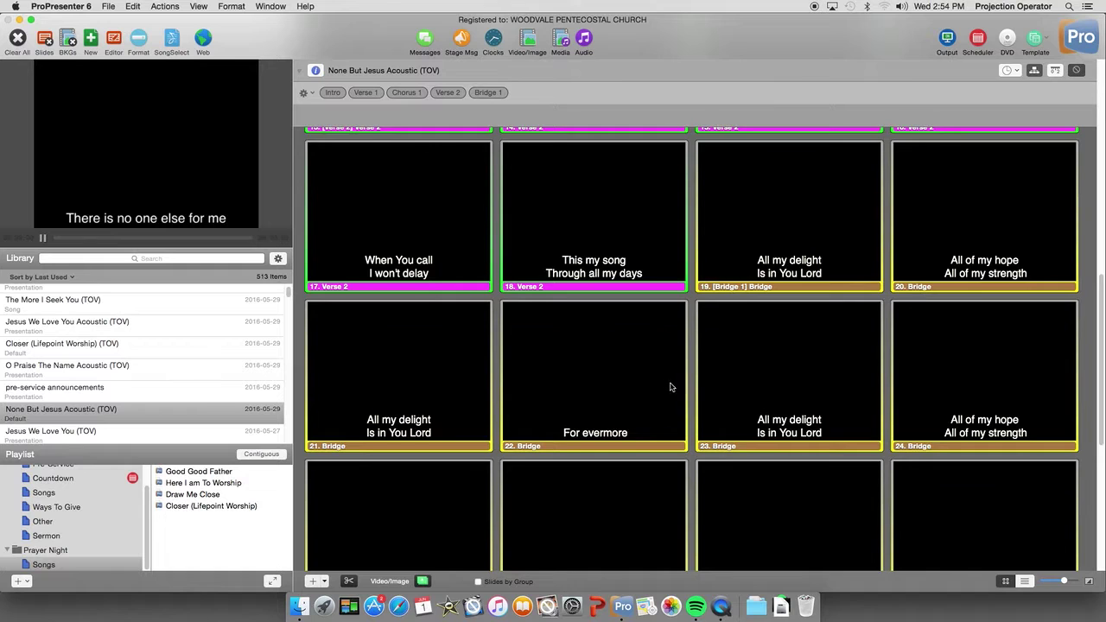
{"action": "scroll", "coordinate": [671, 386], "scroll_direction": "down", "scroll_amount": 2}
{"action": "scroll", "coordinate": [674, 385], "scroll_direction": "down", "scroll_amount": 6}
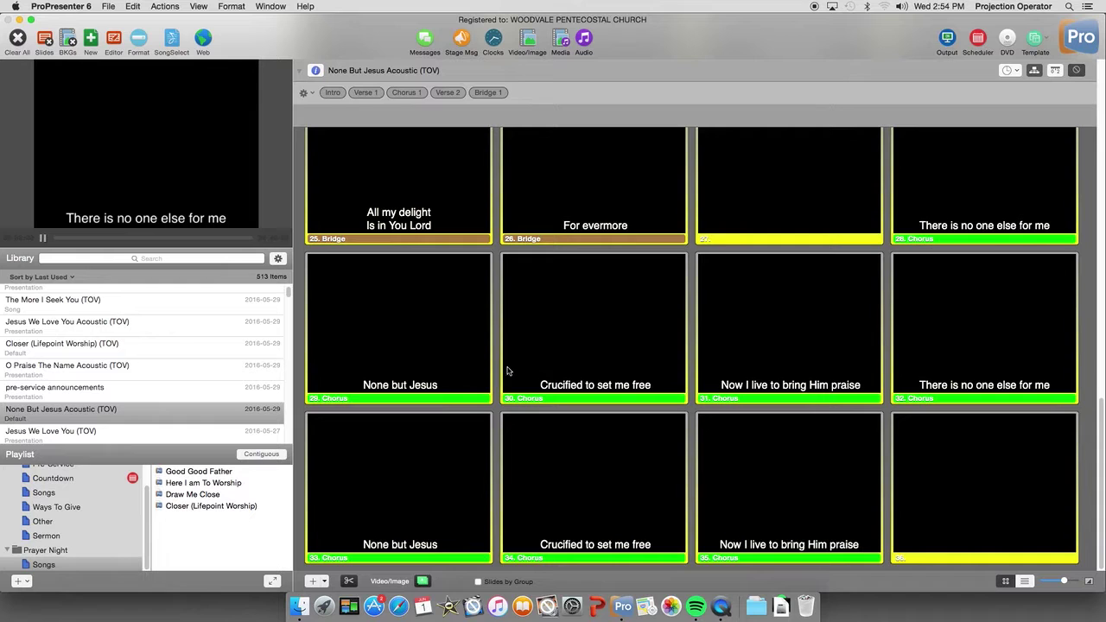
Select slides 28 through 36 and delete them so the song ends at slide 27
{"action": "left_click", "coordinate": [971, 201]}
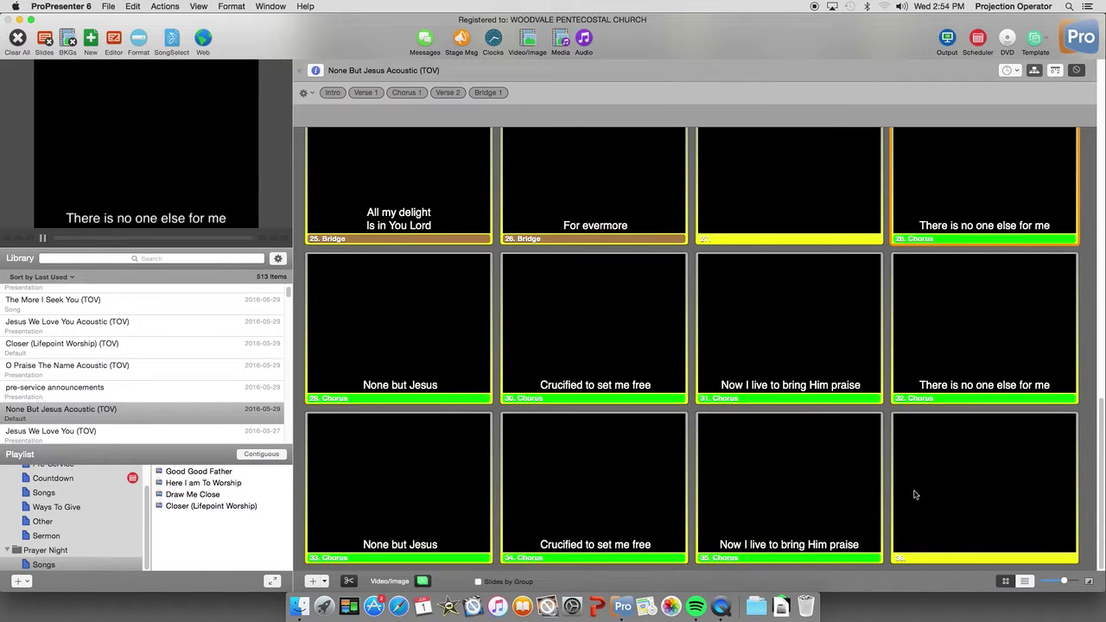
{"action": "left_click", "coordinate": [944, 486]}
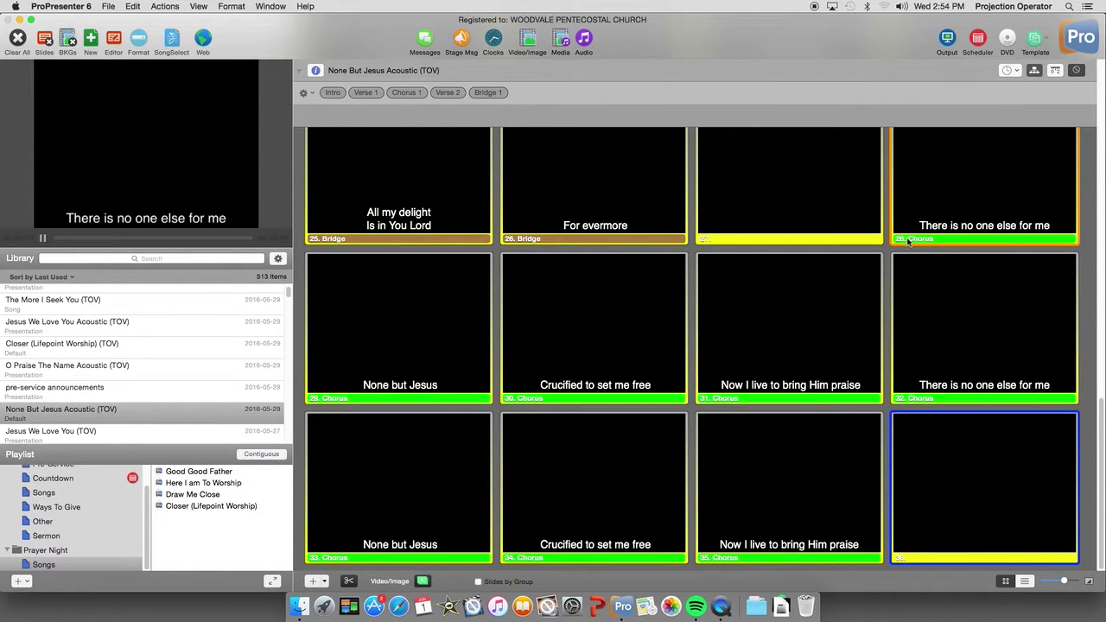
{"action": "left_click", "coordinate": [948, 207], "text": "shift"}
{"action": "right_click", "coordinate": [947, 204]}
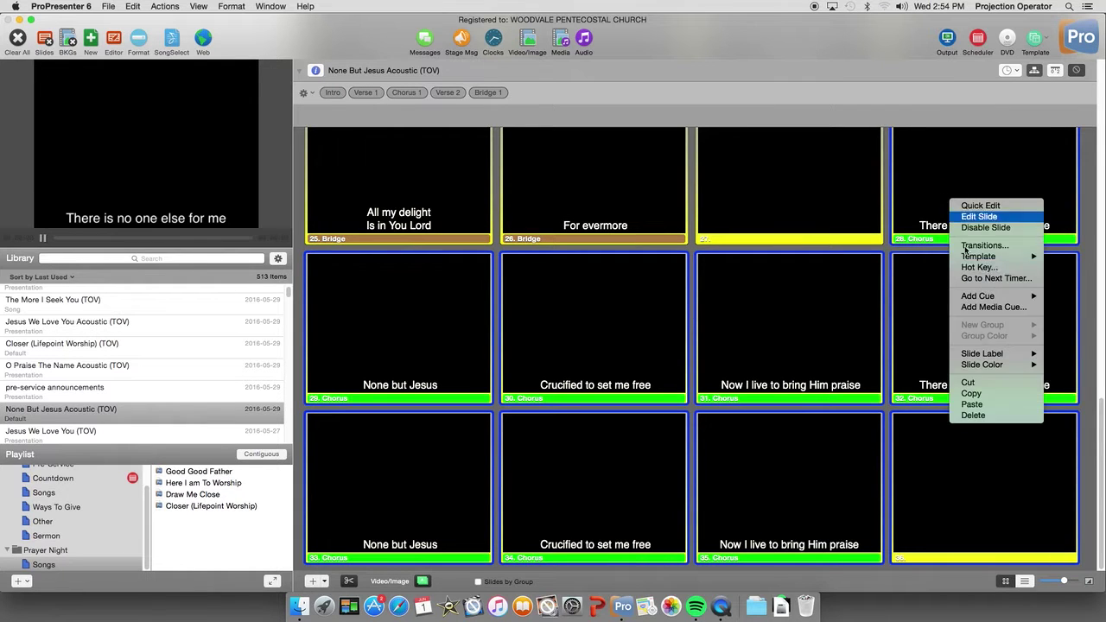
{"action": "left_click", "coordinate": [977, 417]}
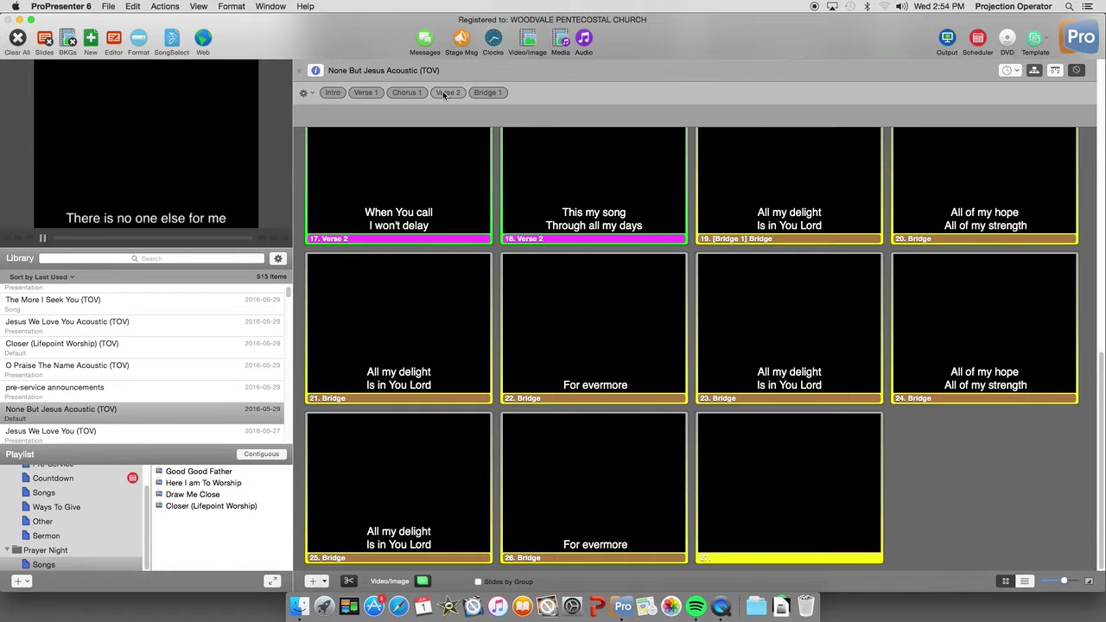
Add a new arrangement named 'Sunday Morning' to None But Jesus Acoustic
{"action": "left_click", "coordinate": [304, 93]}
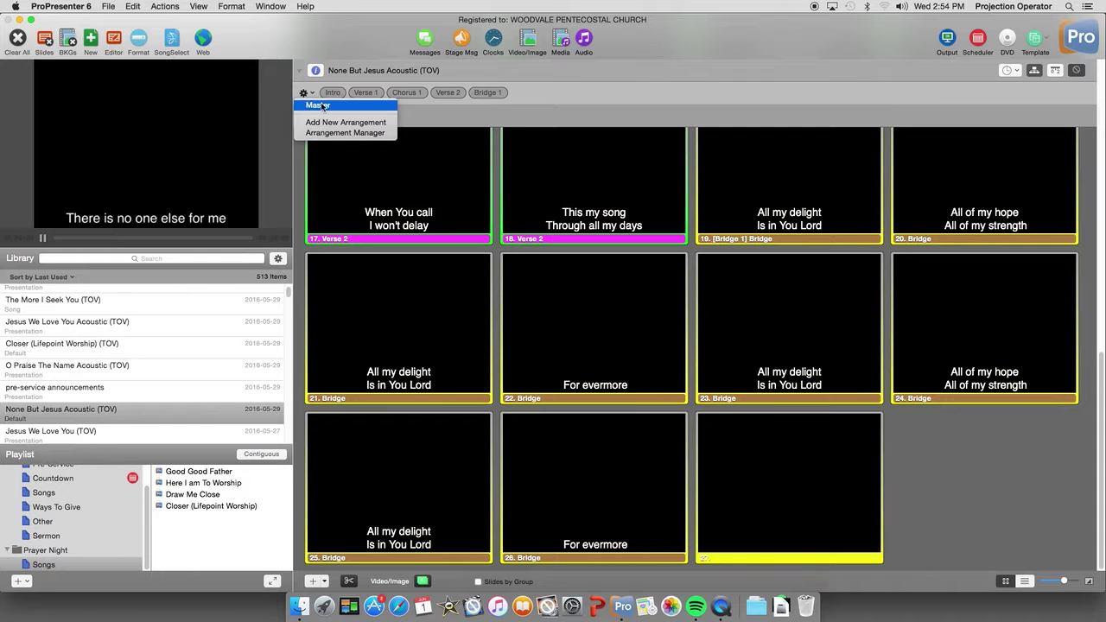
{"action": "left_click", "coordinate": [318, 105]}
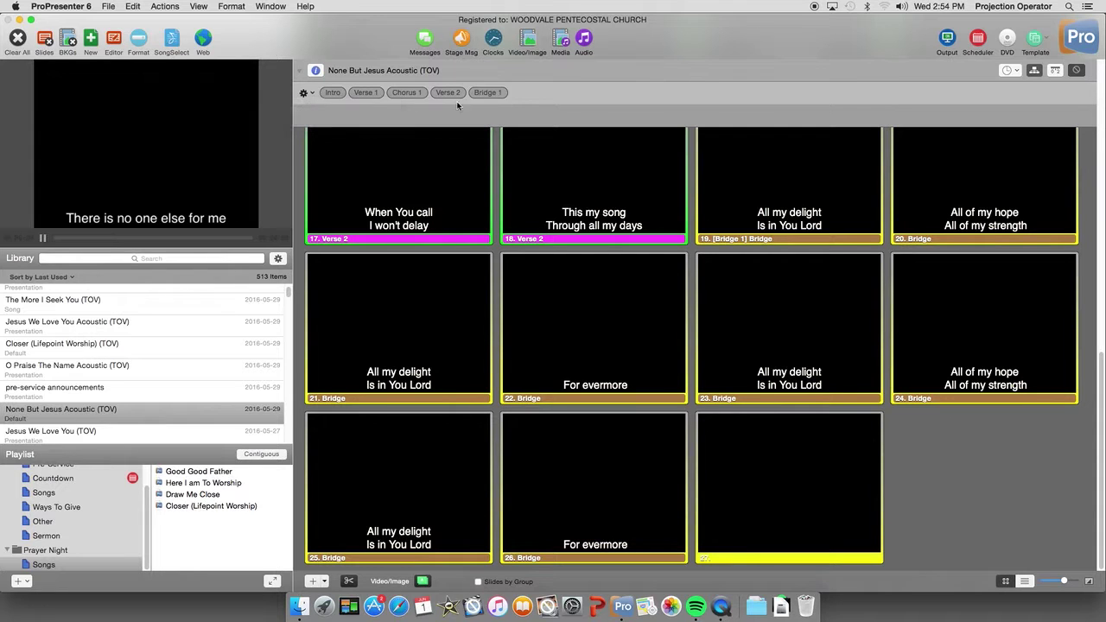
{"action": "left_click", "coordinate": [303, 94]}
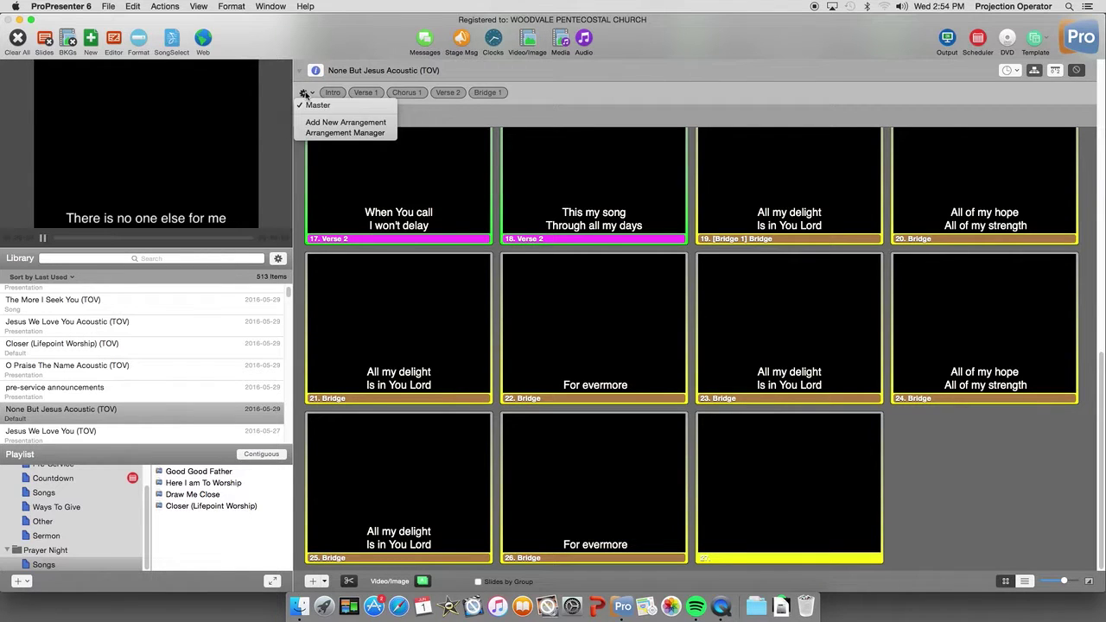
{"action": "left_click", "coordinate": [367, 124]}
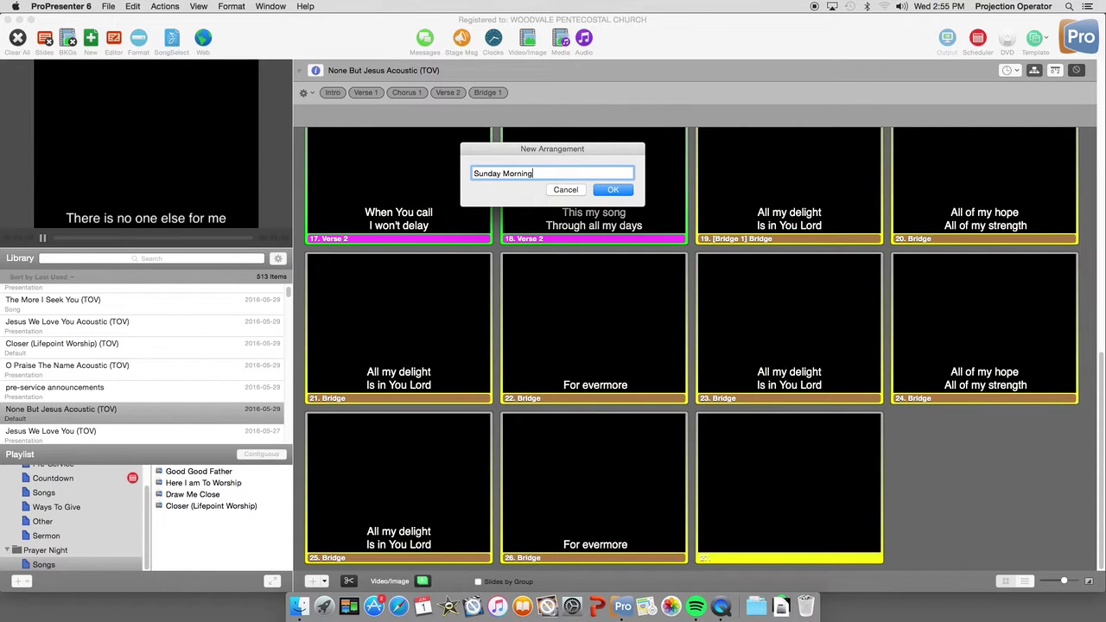
{"action": "type", "text": "Sunday Morning"}
{"action": "key", "text": "Return"}
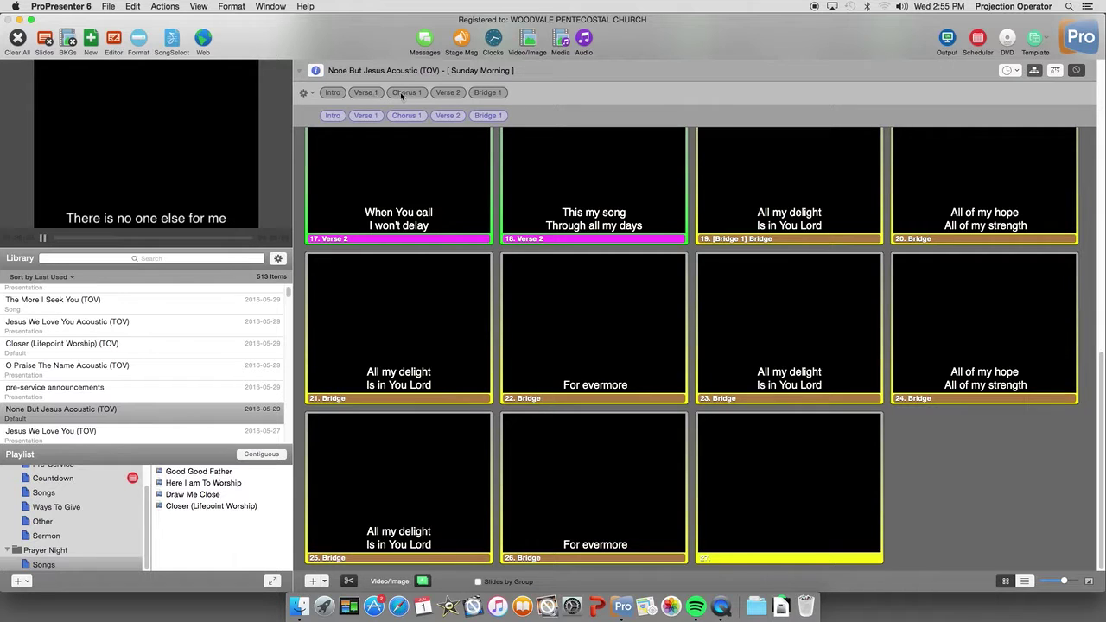
Extend Sunday Morning with Chorus 1 after Verse 2, a second Bridge 1, and a closing Chorus 1
{"action": "left_click_drag", "start_coordinate": [402, 95], "coordinate": [464, 116]}
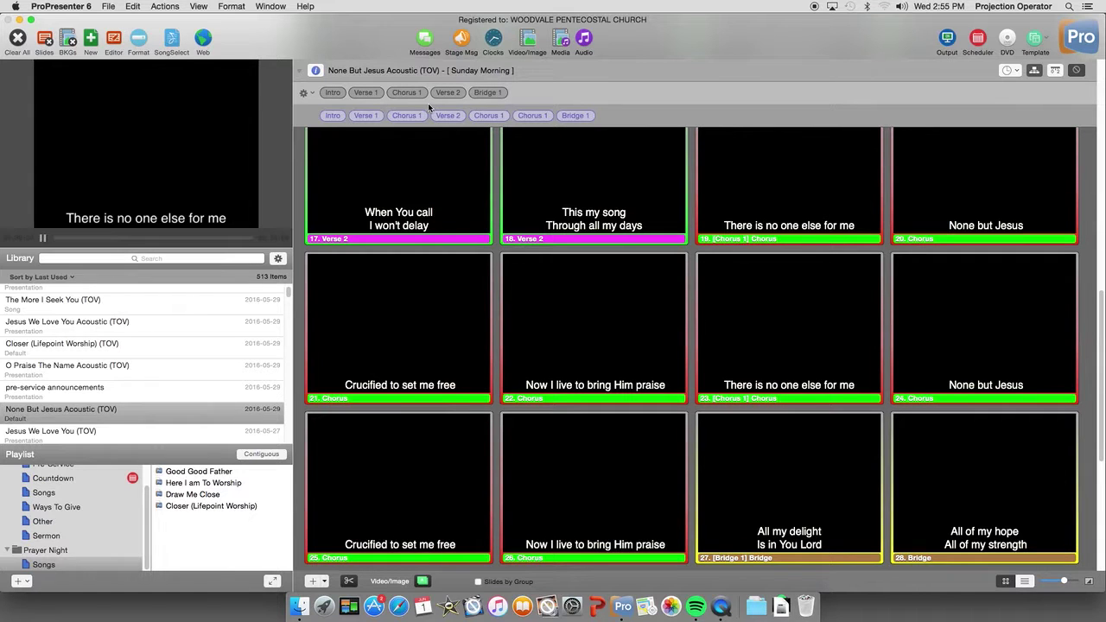
{"action": "left_click_drag", "start_coordinate": [443, 93], "coordinate": [605, 115]}
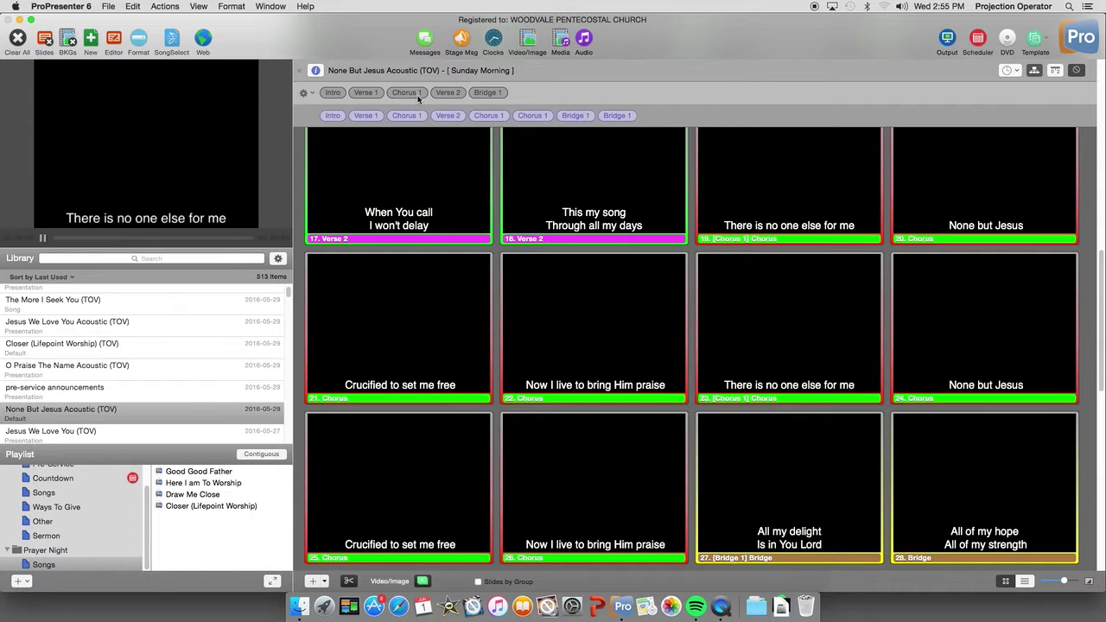
{"action": "left_click_drag", "start_coordinate": [418, 98], "coordinate": [659, 115]}
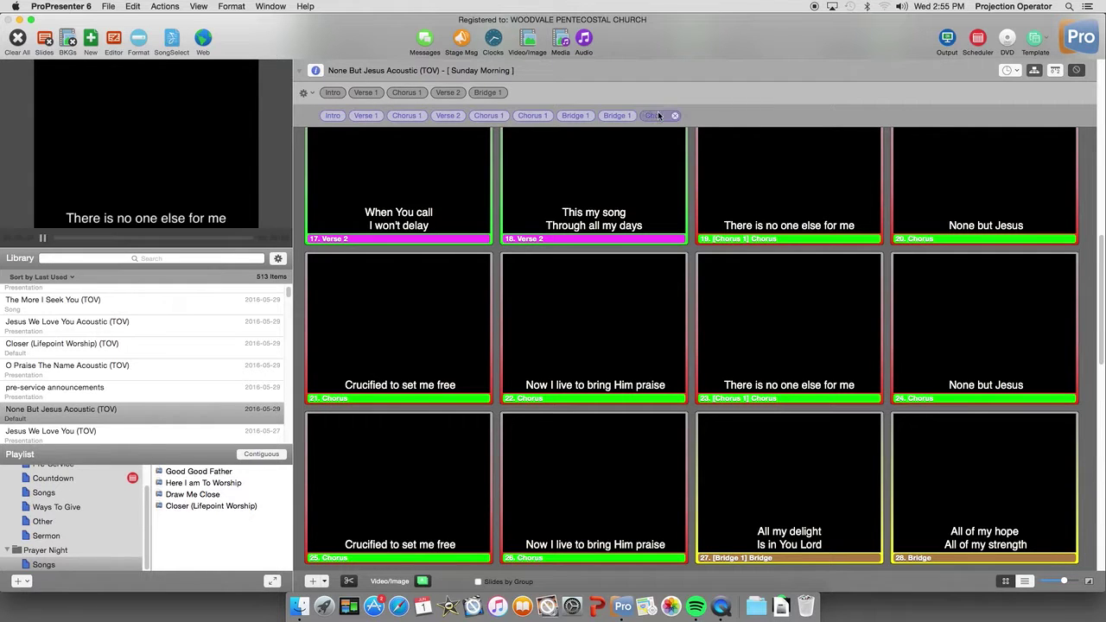
{"action": "left_click", "coordinate": [303, 92]}
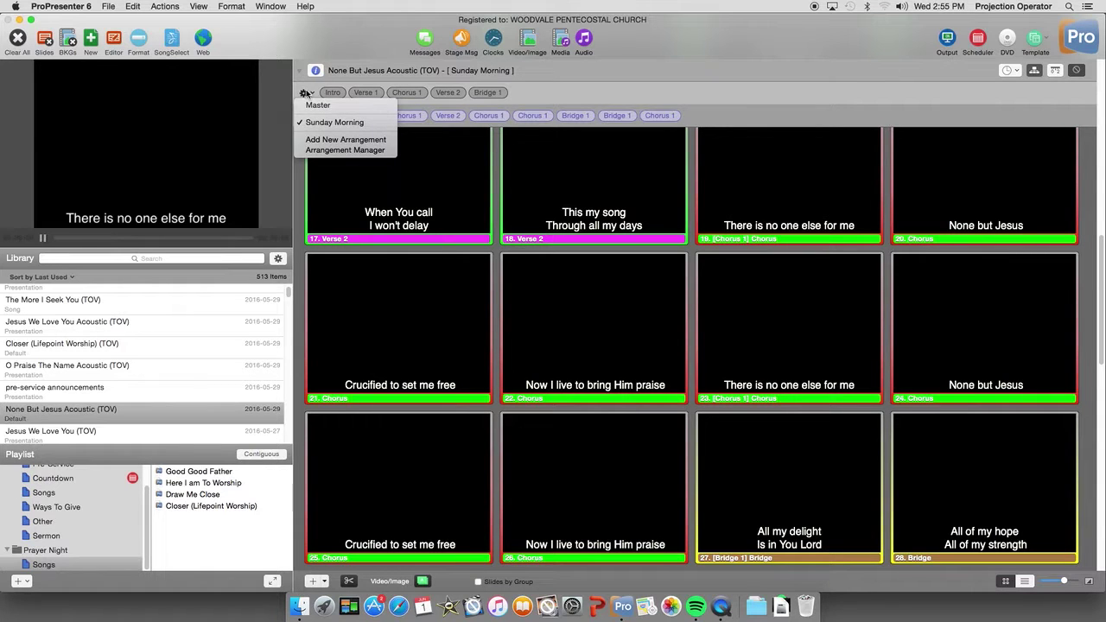
Switch to Good Good Father from the playlist and show its groups and arrangement
{"action": "left_click", "coordinate": [287, 133]}
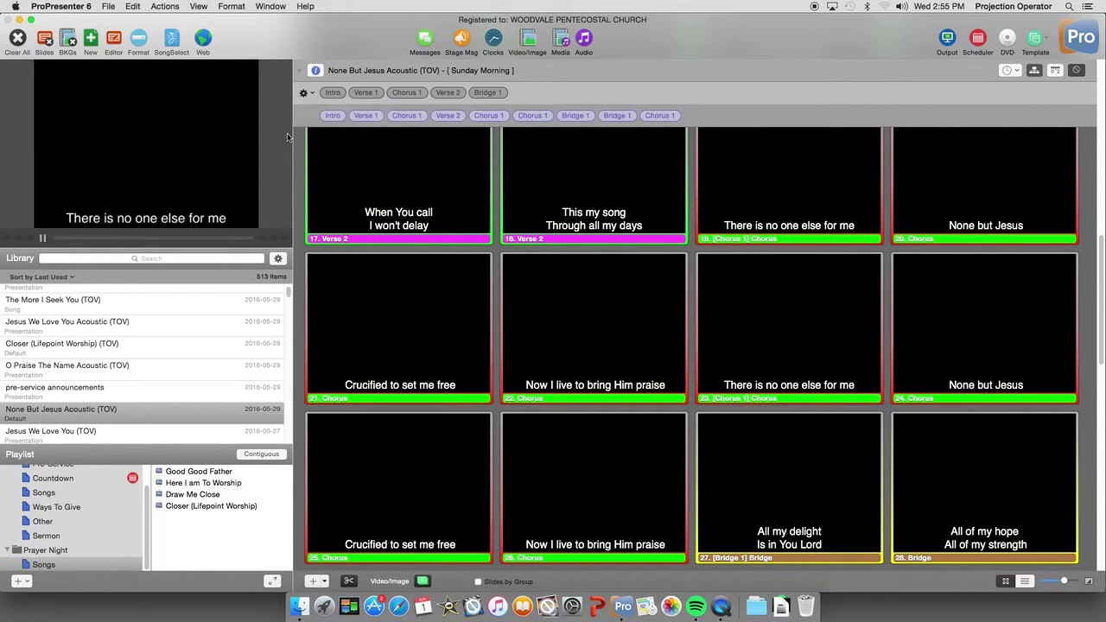
{"action": "left_click", "coordinate": [195, 471]}
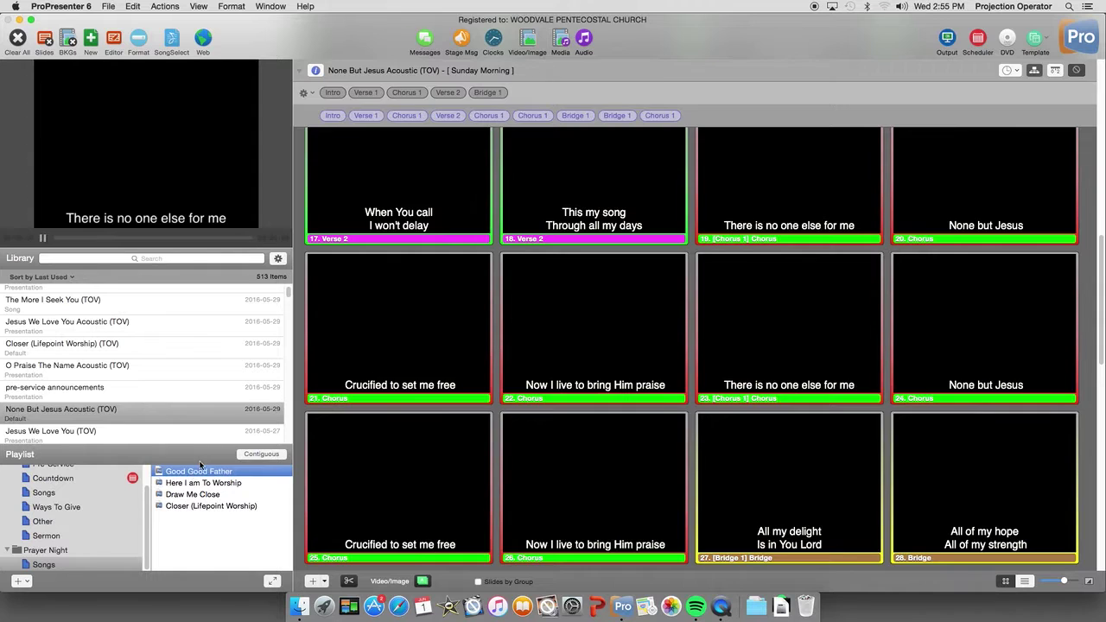
{"action": "left_click", "coordinate": [303, 73]}
{"action": "left_click", "coordinate": [300, 72]}
{"action": "left_click", "coordinate": [301, 71]}
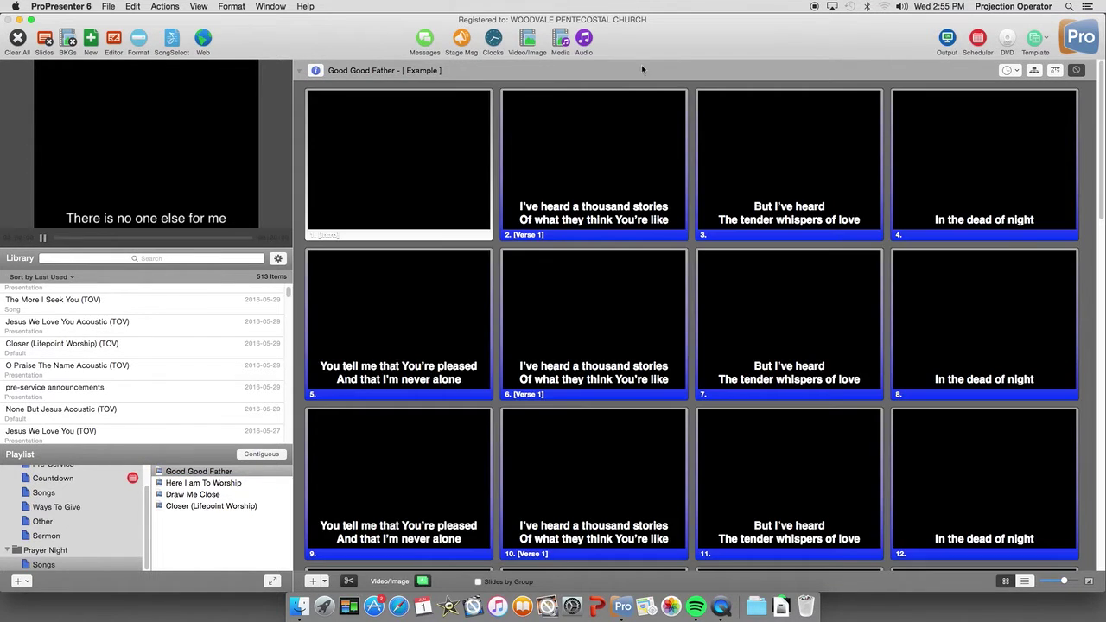
{"action": "left_click", "coordinate": [1036, 72]}
Delete the Example arrangement in the Arrangement Manager, leaving Sunday Morning (TOV) and Prayer Night (Full)
{"action": "left_click", "coordinate": [302, 95]}
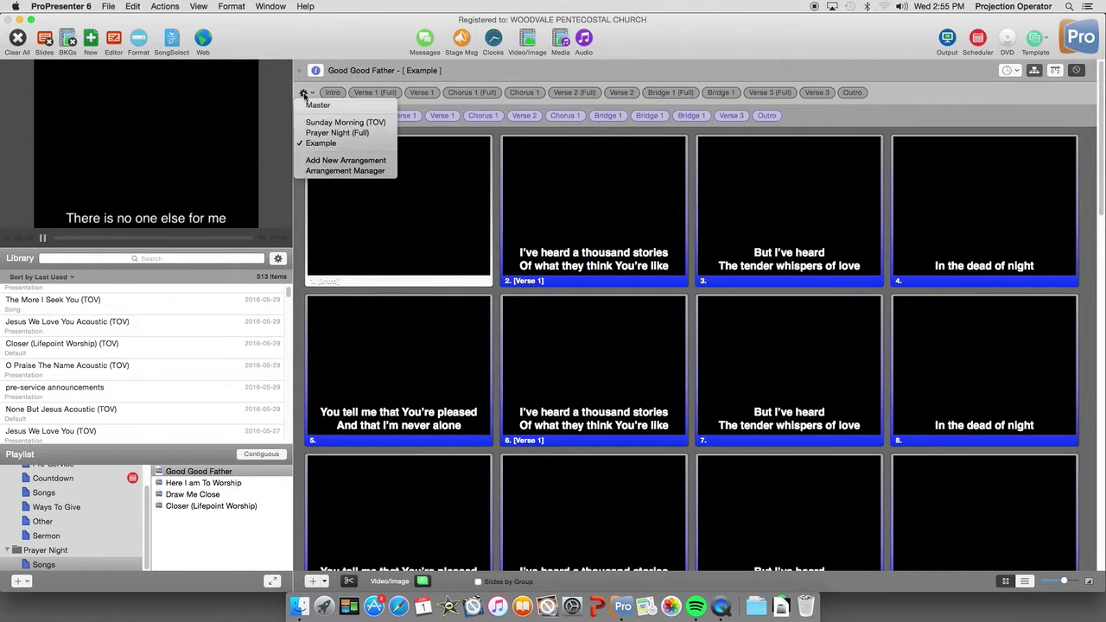
{"action": "left_click", "coordinate": [340, 172]}
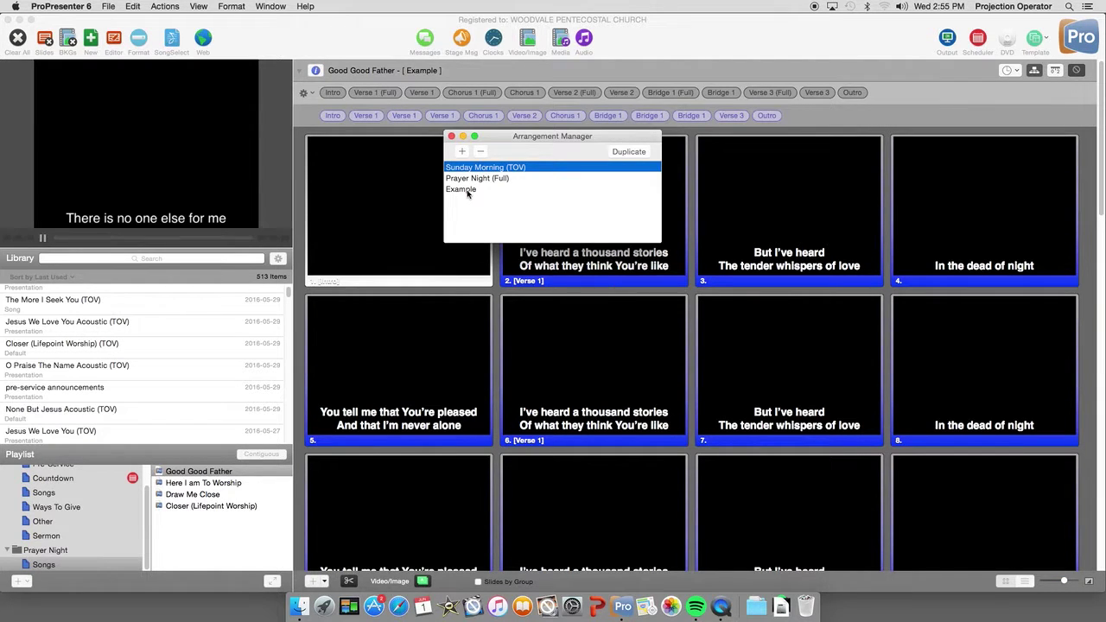
{"action": "left_click", "coordinate": [462, 190]}
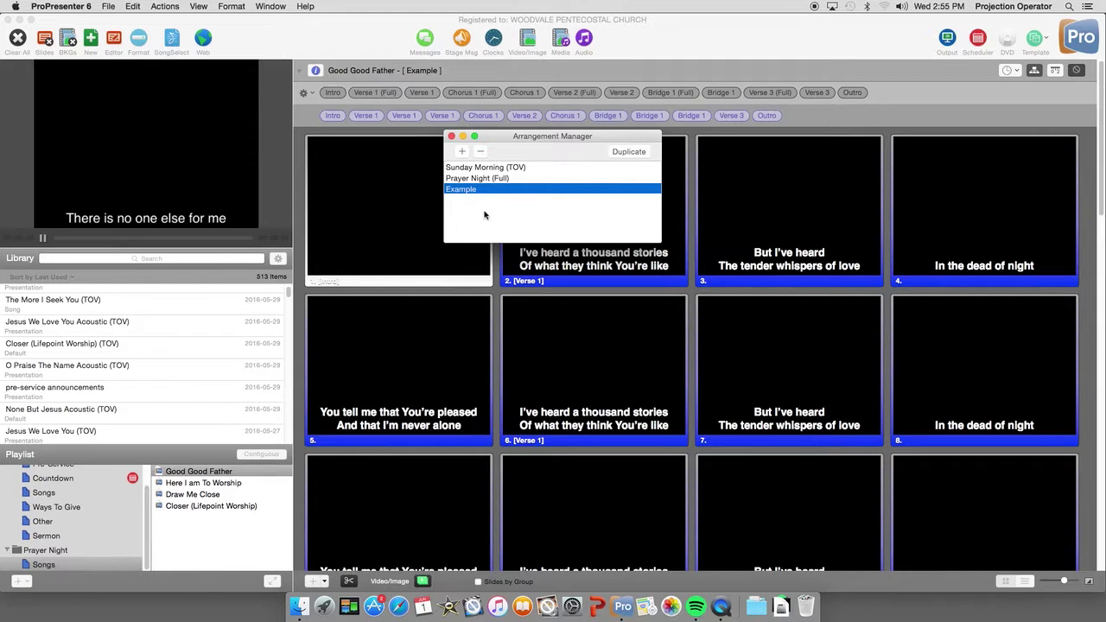
{"action": "left_click", "coordinate": [481, 152]}
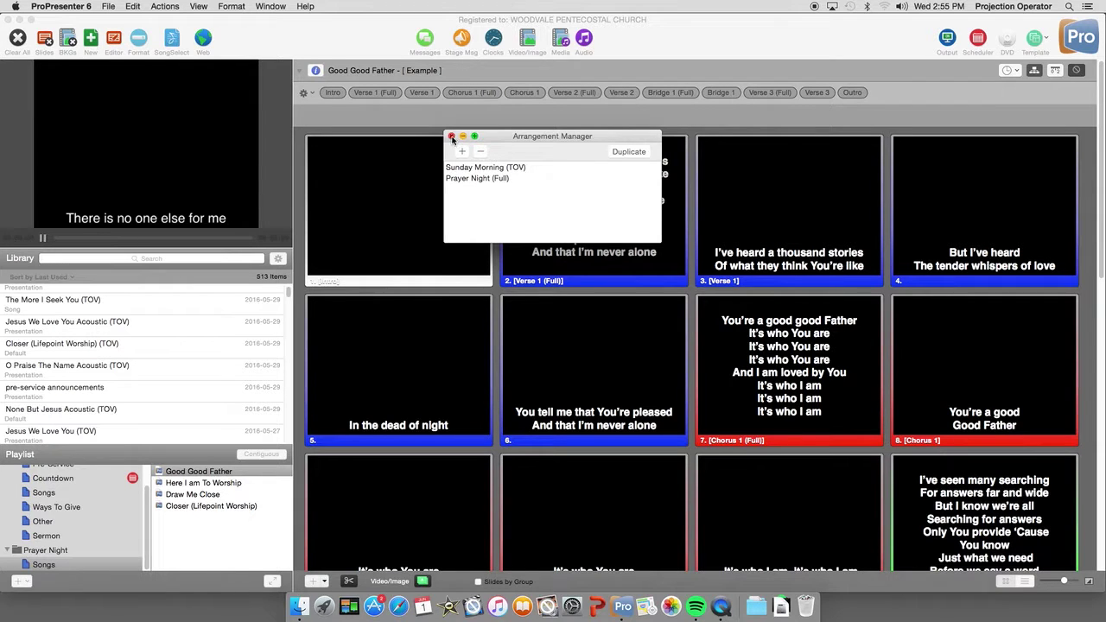
{"action": "left_click", "coordinate": [451, 137]}
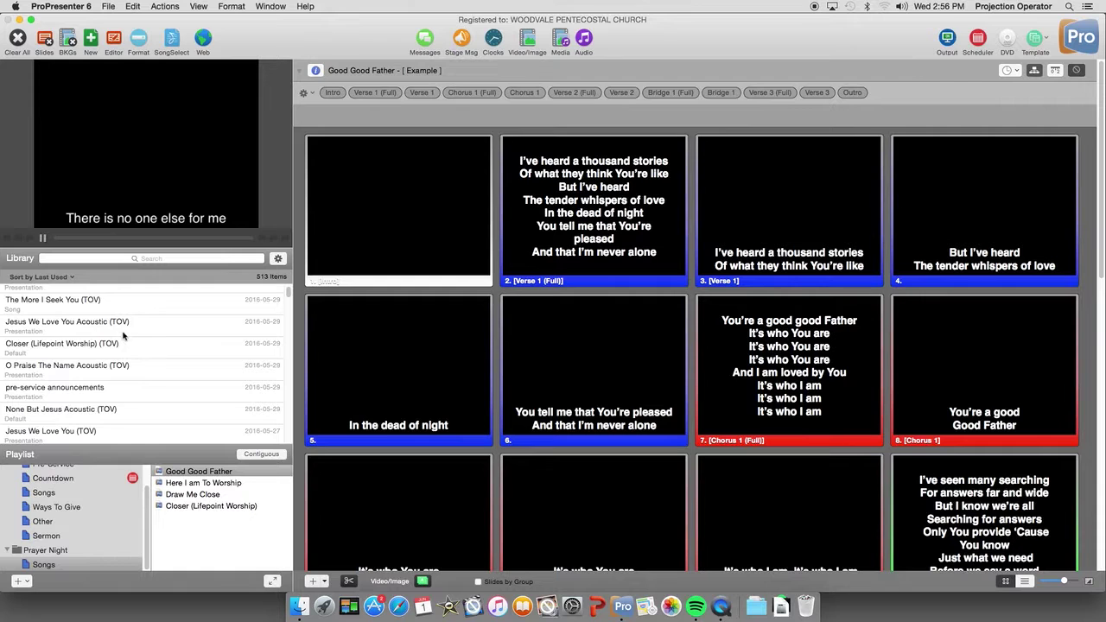
{"action": "scroll", "coordinate": [125, 339], "scroll_direction": "up", "scroll_amount": 3}
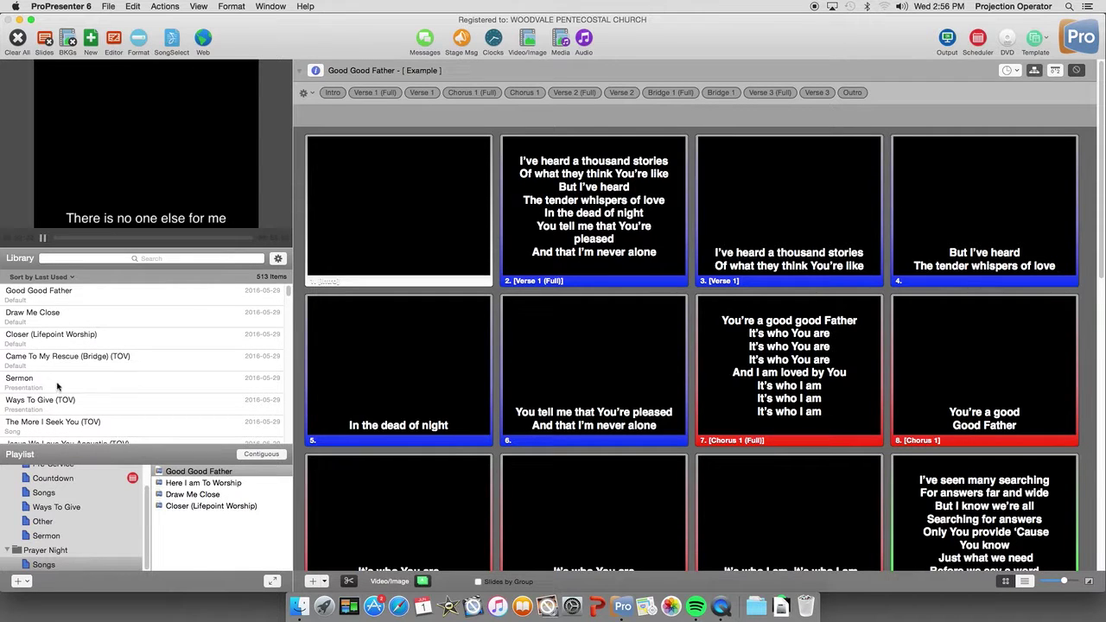